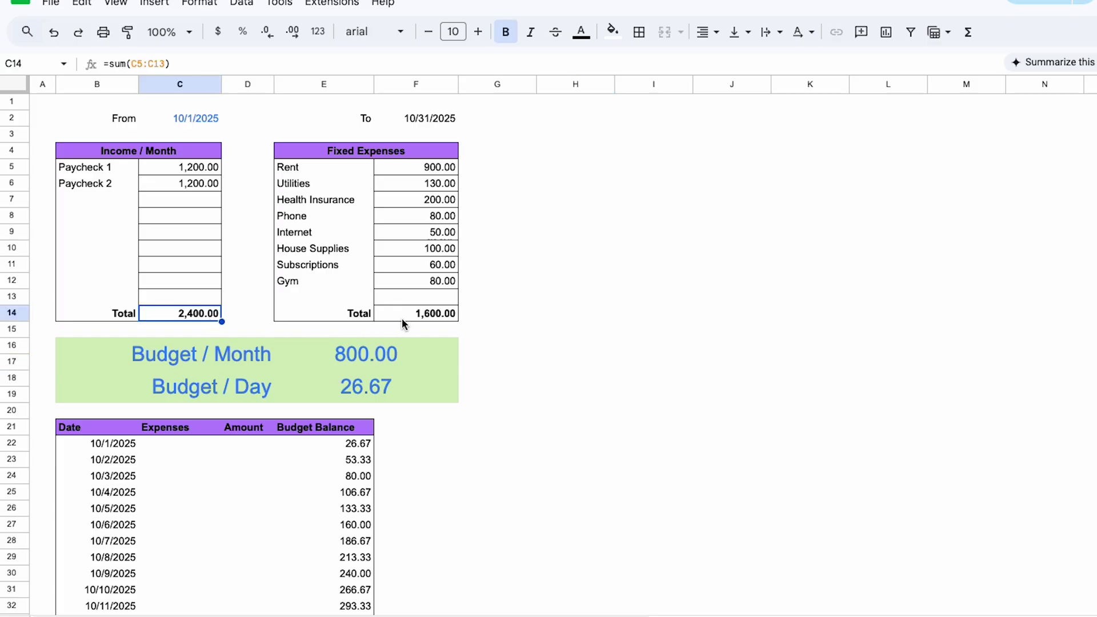
Inspect the finished tracker's table totals and its Budget / Month figure of 800.00
left_click(434, 315, "ctrl")
left_click(228, 365, "ctrl")
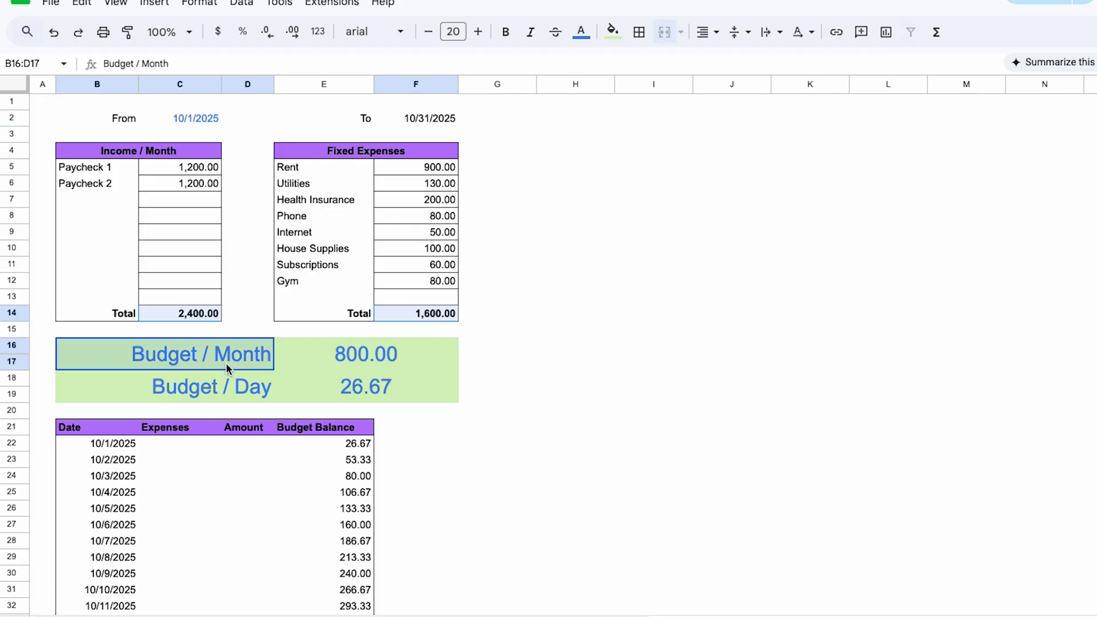
left_click(382, 361, "ctrl")
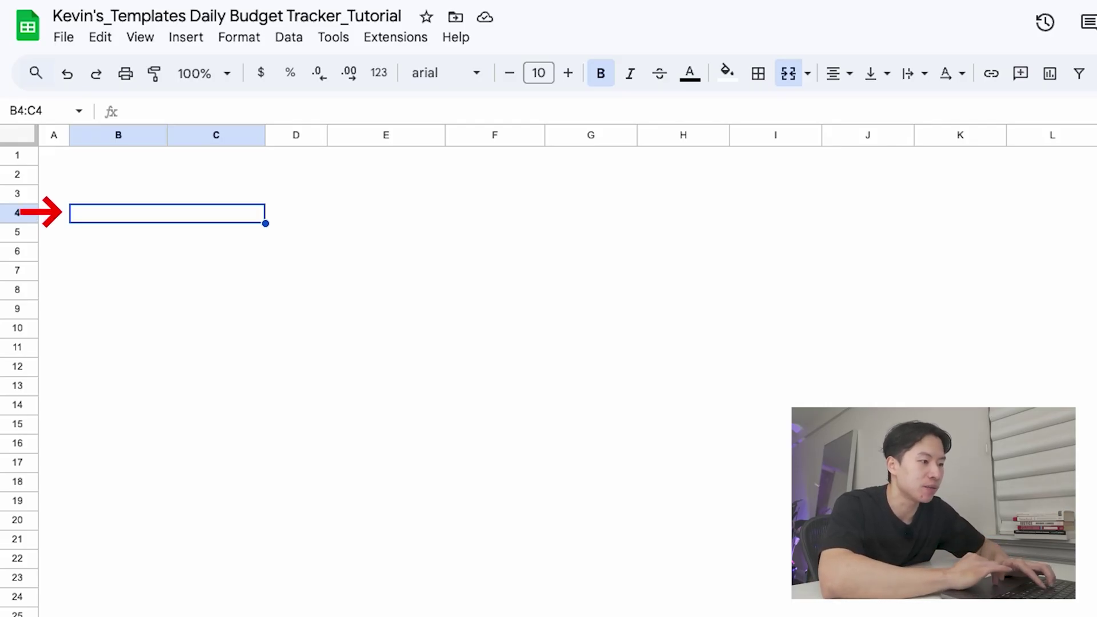
Title B4:C4 'Income / Month' in bold, border every cell in C5:C14, and fill the header purple
key("ctrl+b")
type("Income / Month")
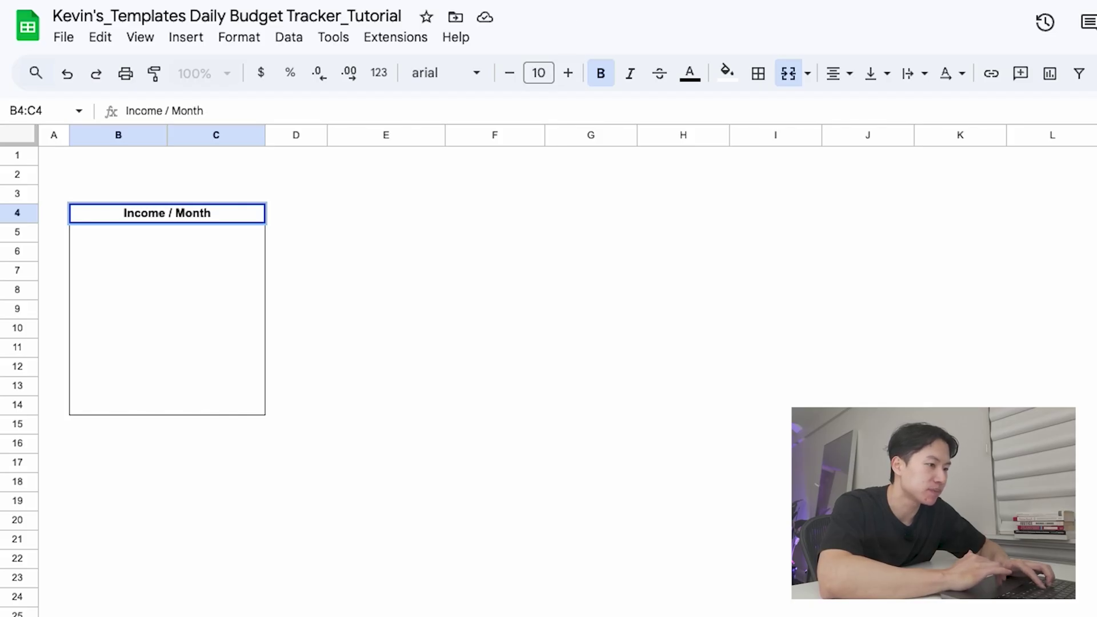
left_click(758, 73)
left_click_drag(244, 231, 240, 407)
left_click(758, 73)
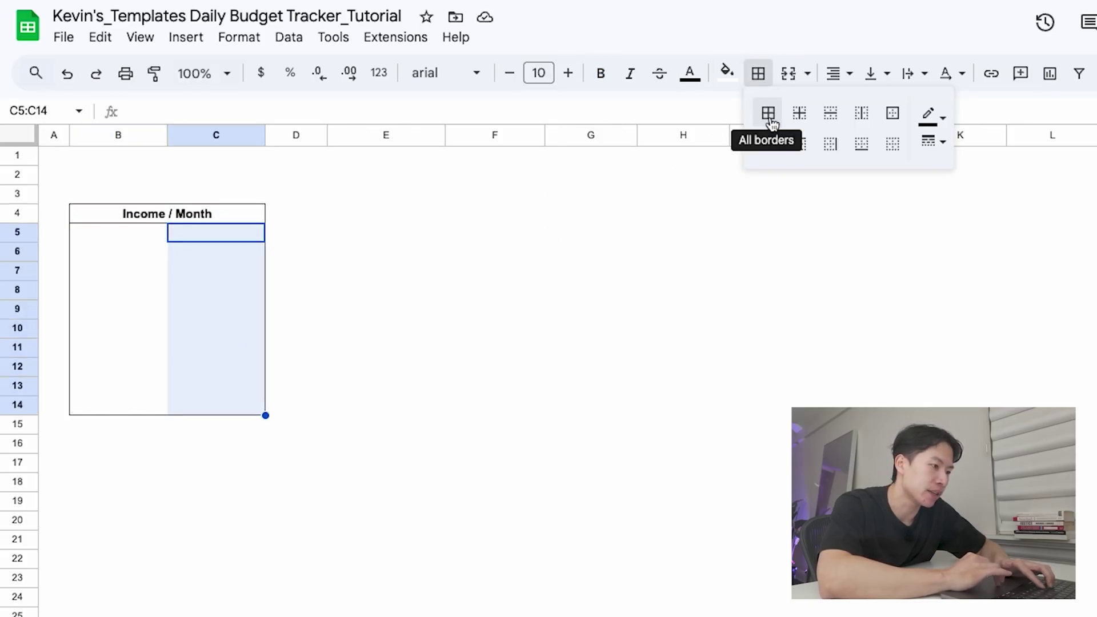
left_click(769, 120)
left_click(238, 218)
left_click(726, 73)
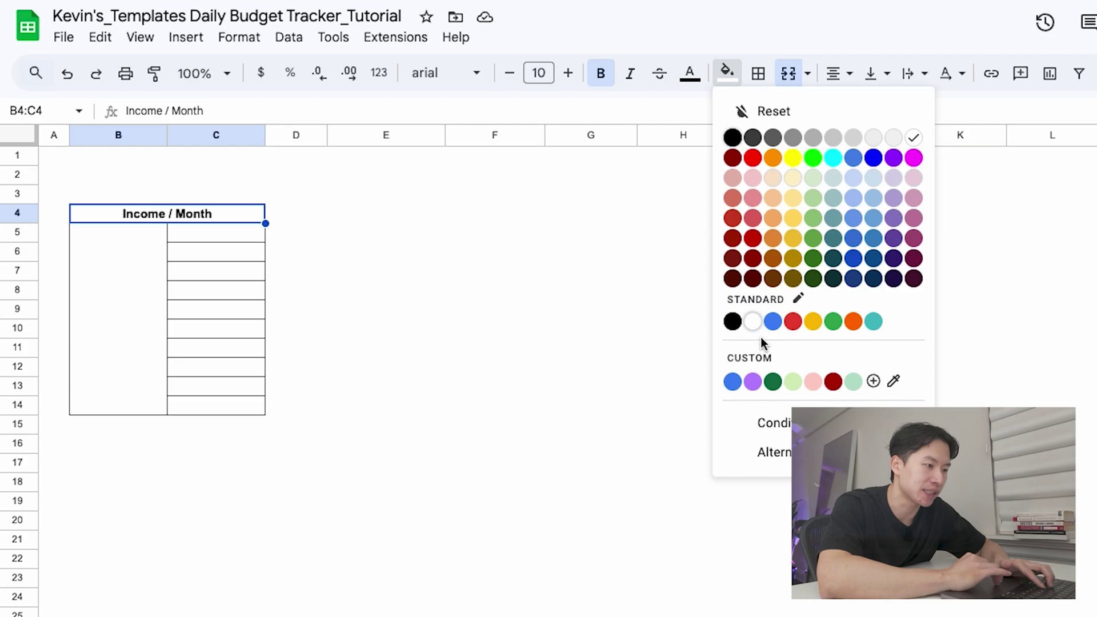
left_click(753, 381)
Enter Paycheck 1 in B5 with an amount of 3,000 beside it
left_click(117, 232)
type("Paych")
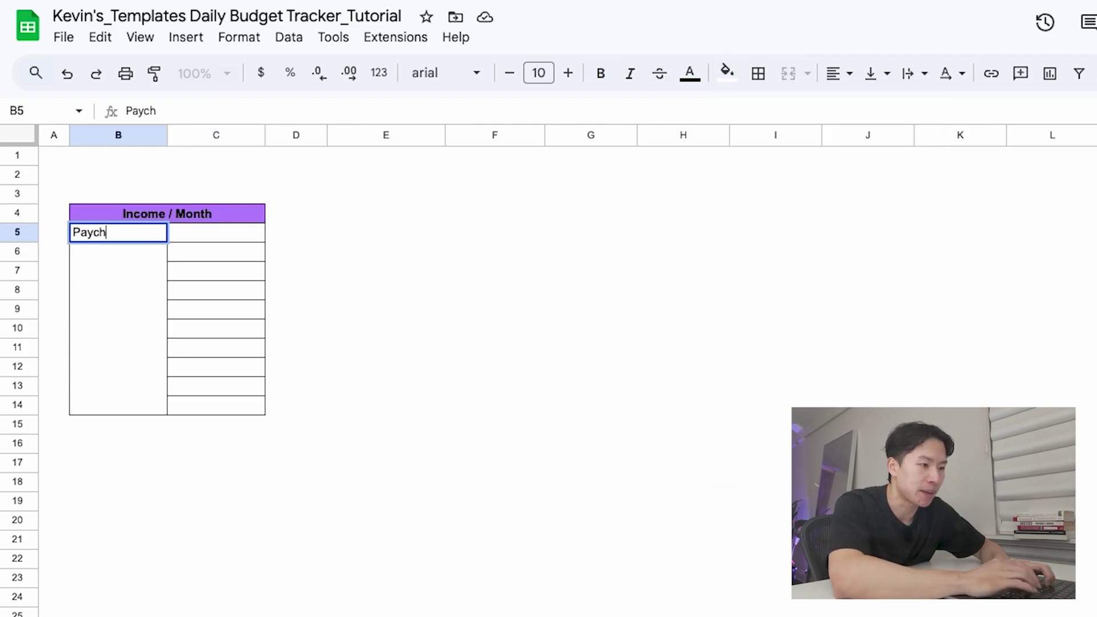
type("eck 1")
key("Tab")
type("3")
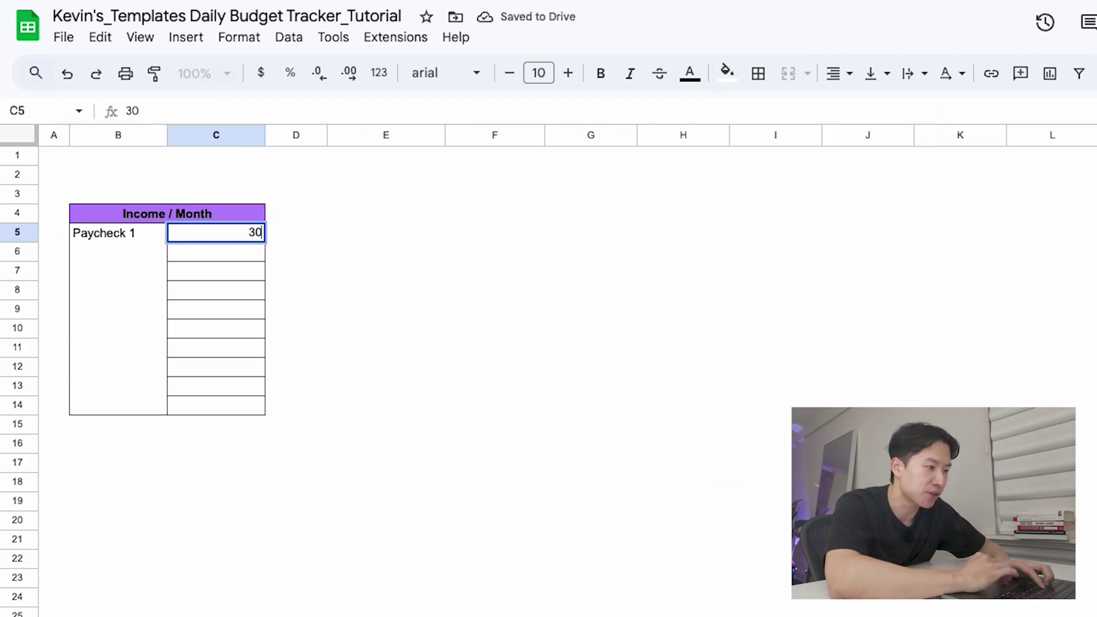
key("Return")
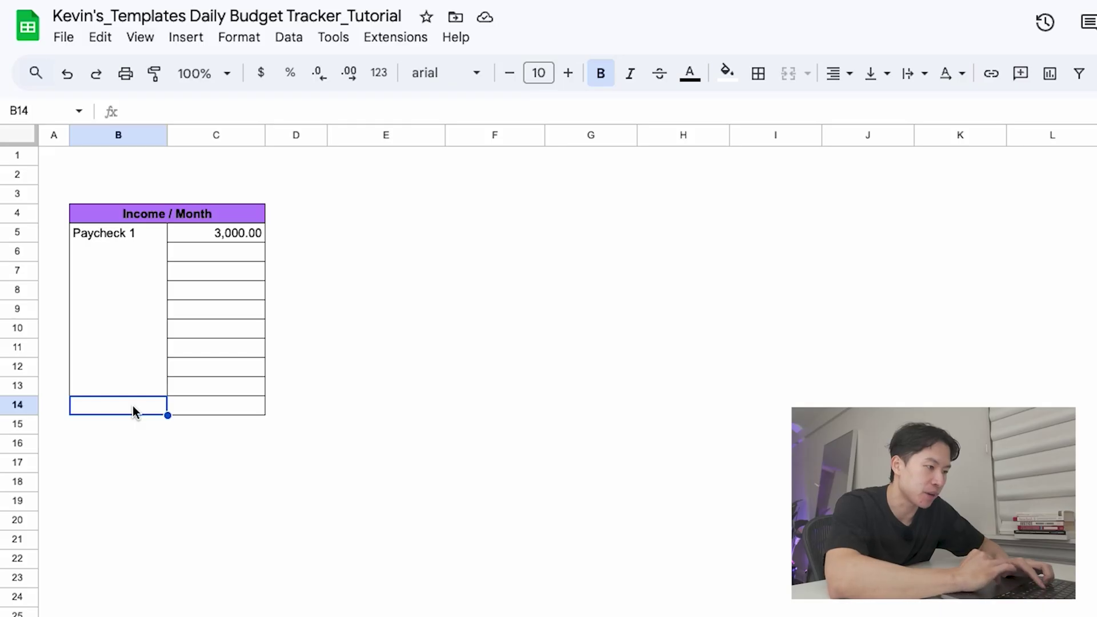
Make C14 total the income with =SUM(C5:C13), showing 3,000.00
key("Tab")
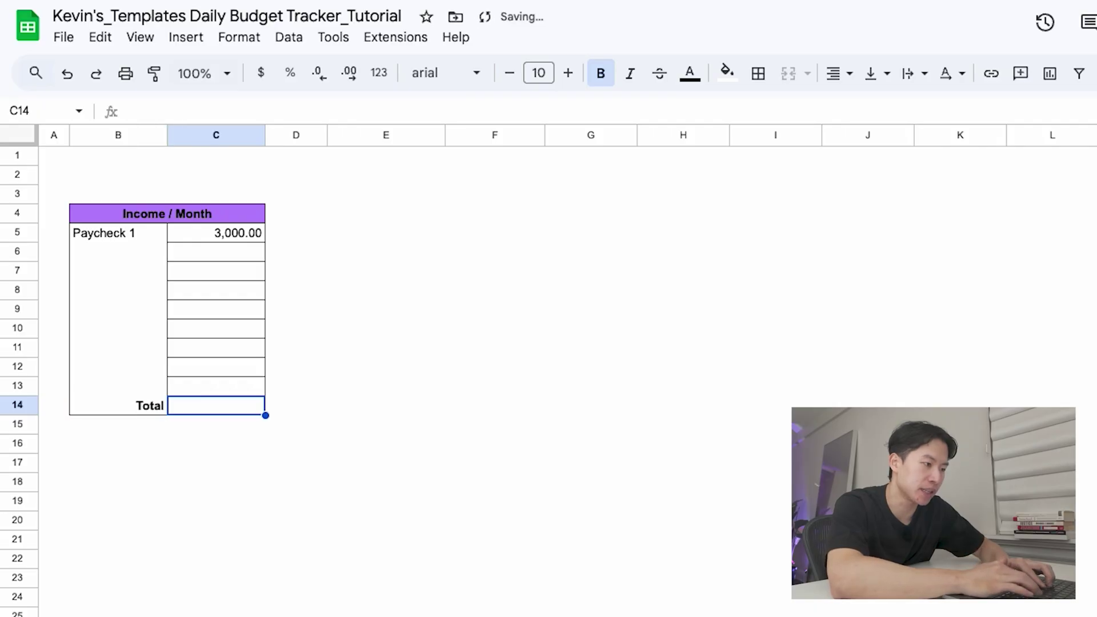
type("=sum(")
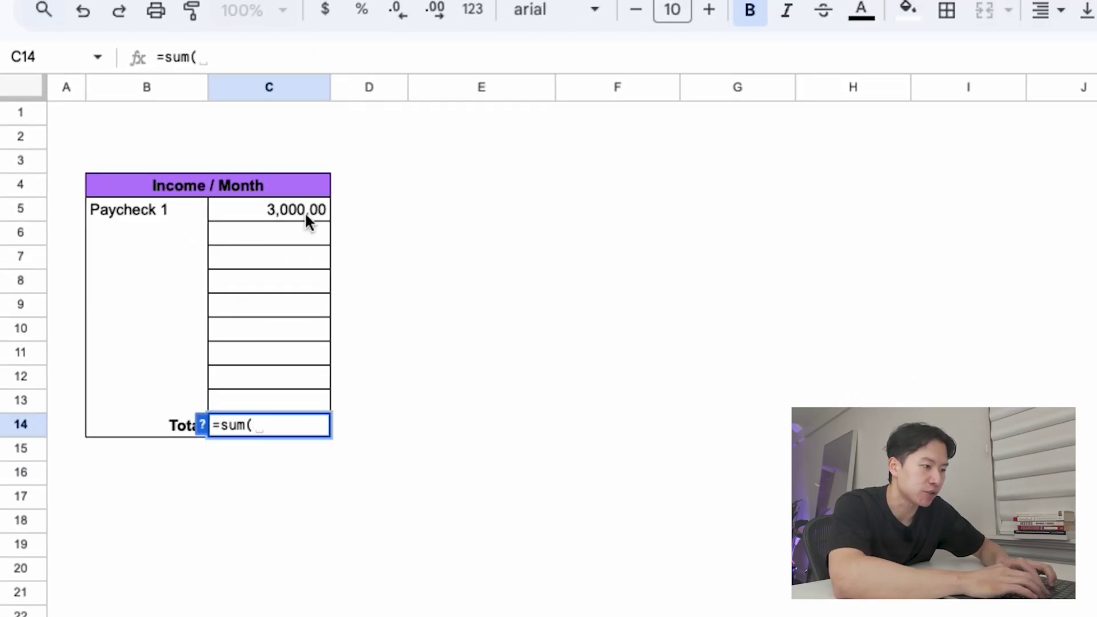
left_click_drag(304, 211, 303, 397)
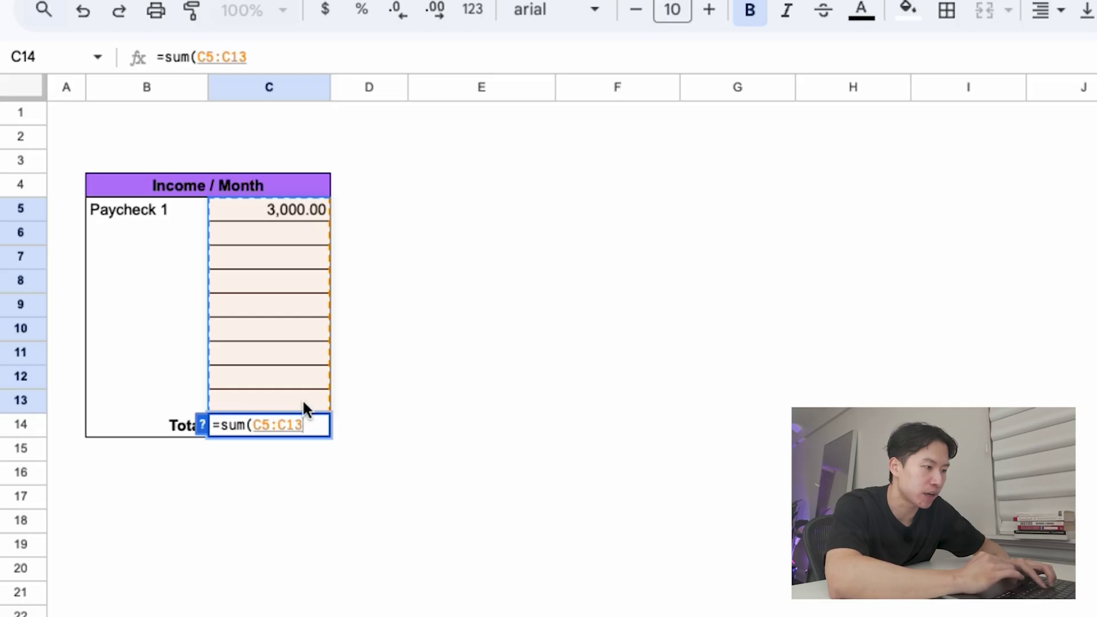
key("Return")
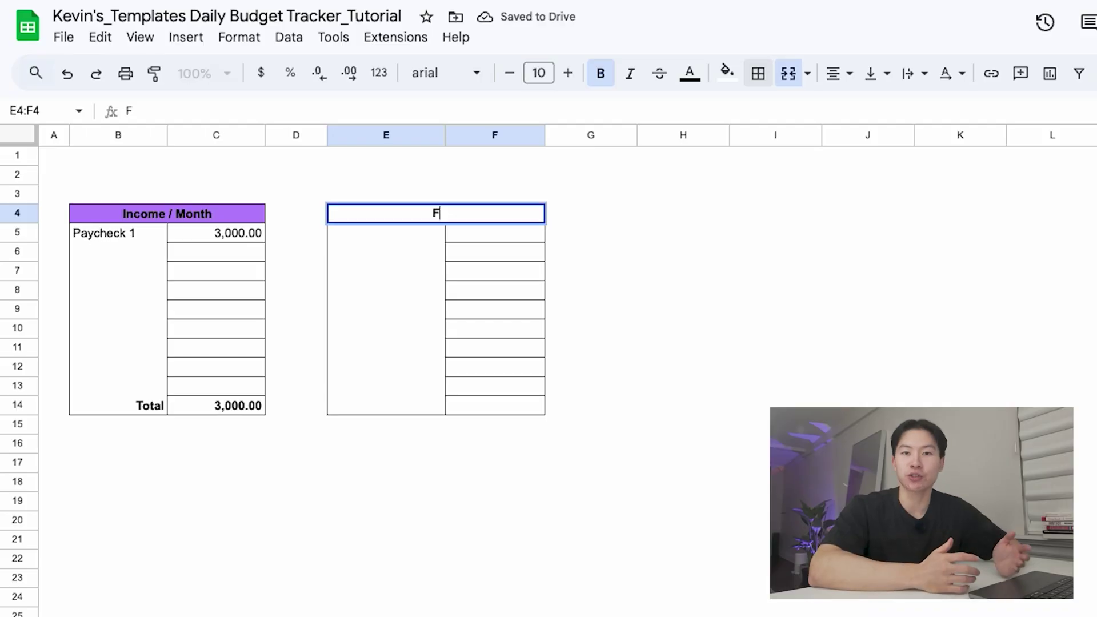
Head the table 'Fixed Expenses' and list Rent, Utilities, Car Payment, Health Insurance, Phone, Internet
type("pense")
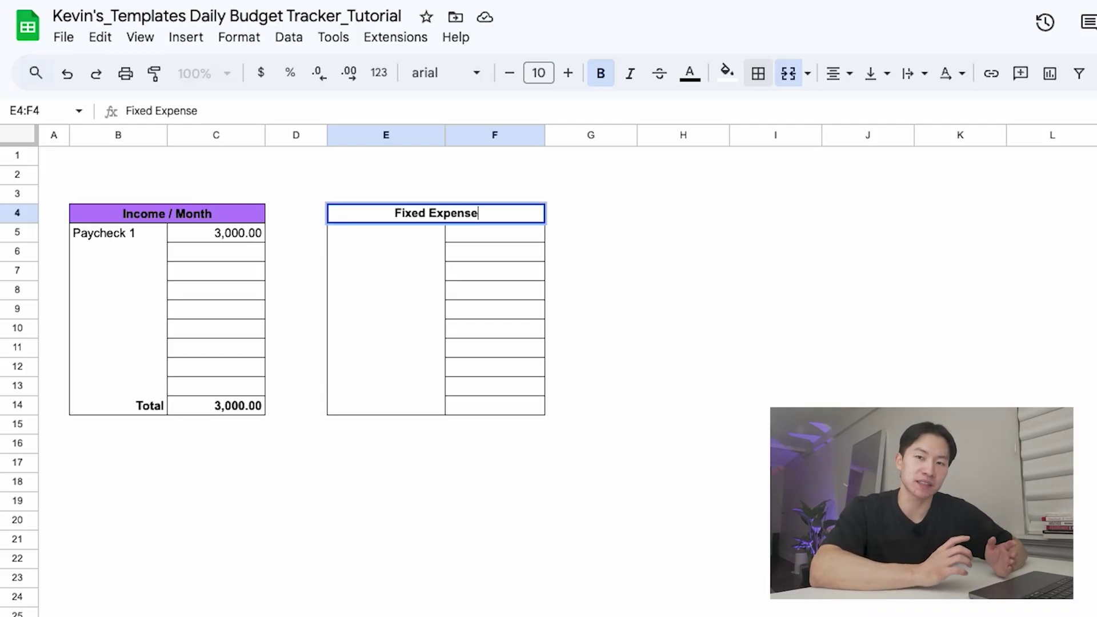
type("s")
key("Return")
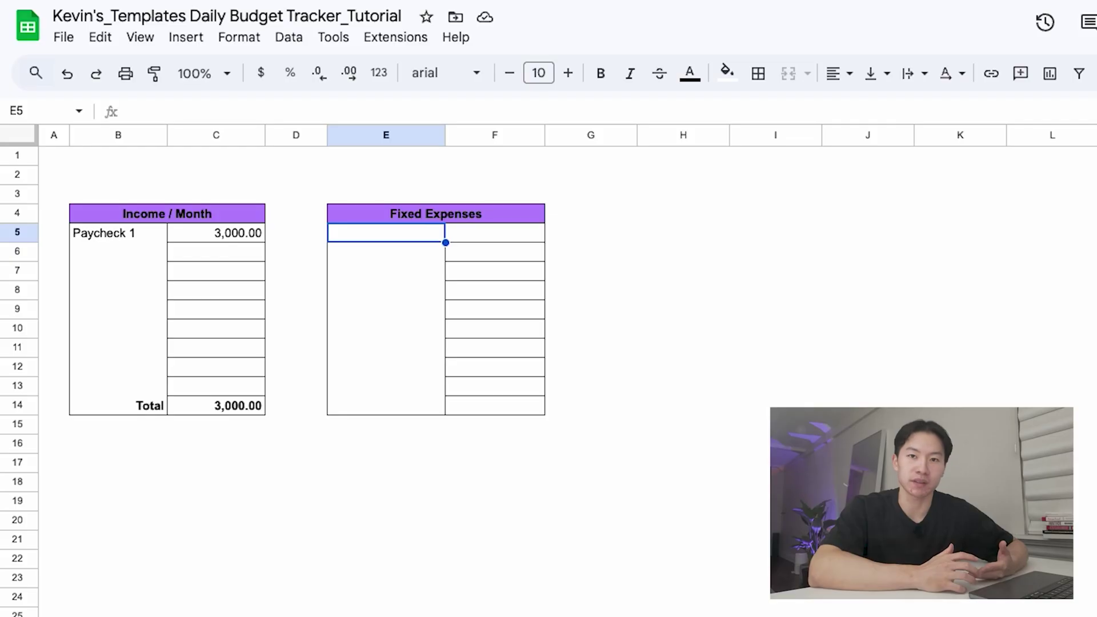
type("Rent")
key("Return")
type("Uti")
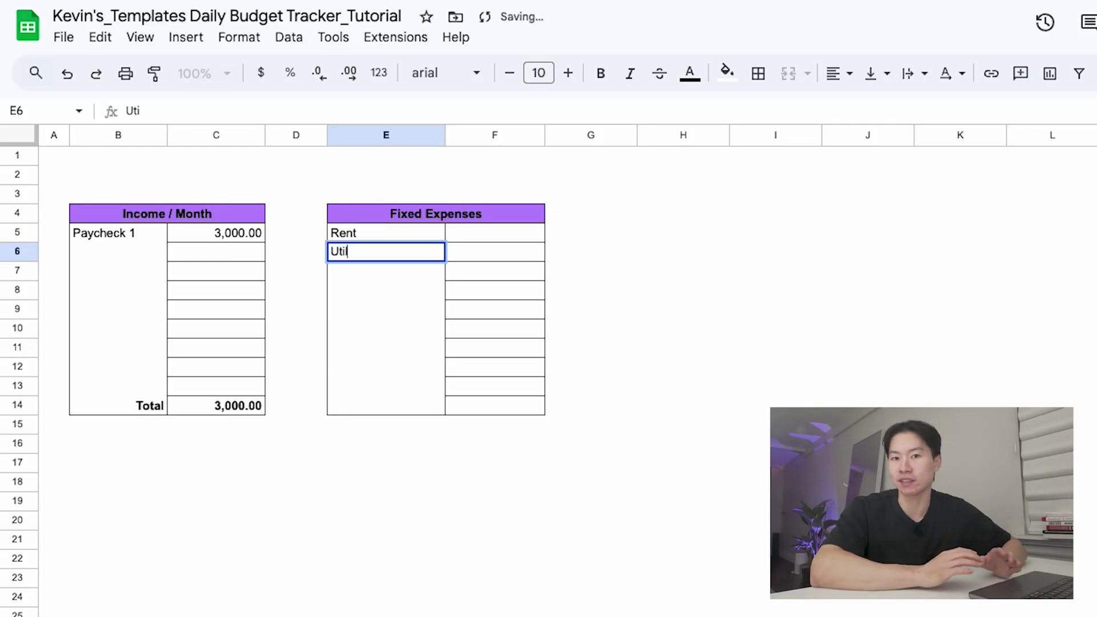
type("lities")
key("Return")
type("Car Payment")
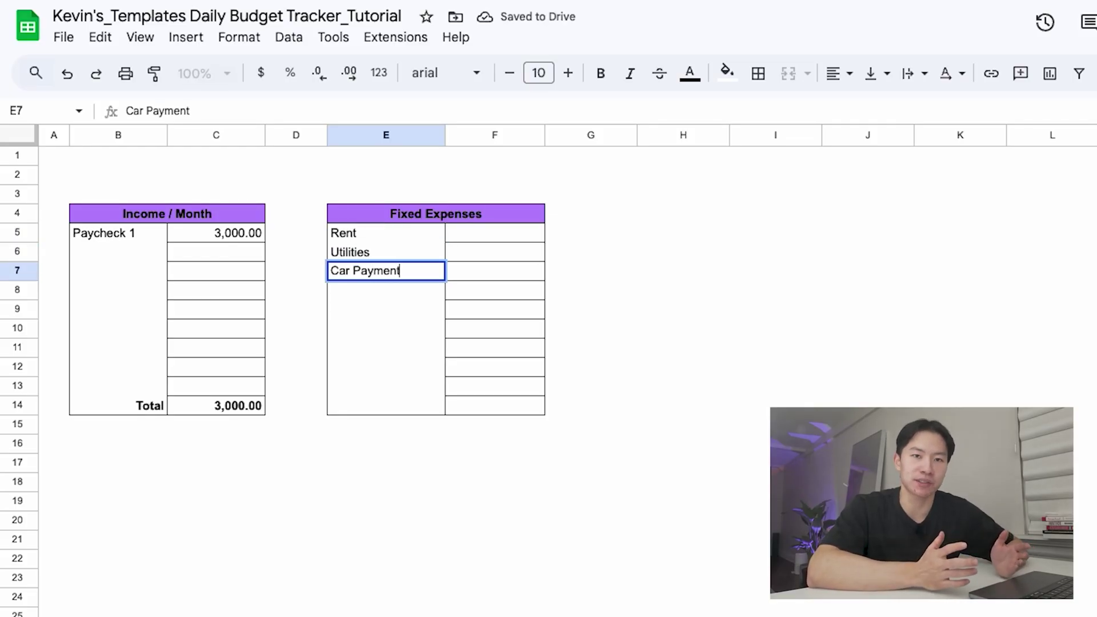
key("Return")
type("Health Insurance")
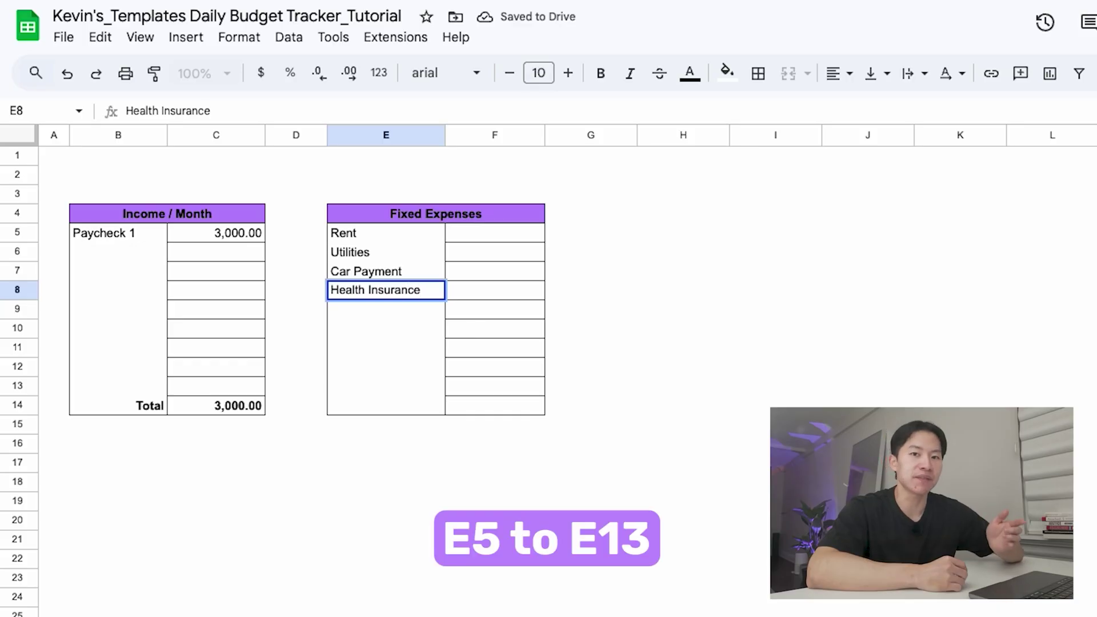
key("Return")
type("Phone")
key("Return")
type("Internet")
Enter the expense amounts 1200, 100, 300, 200, 80 and 120 in column F
left_click(494, 232)
type("120")
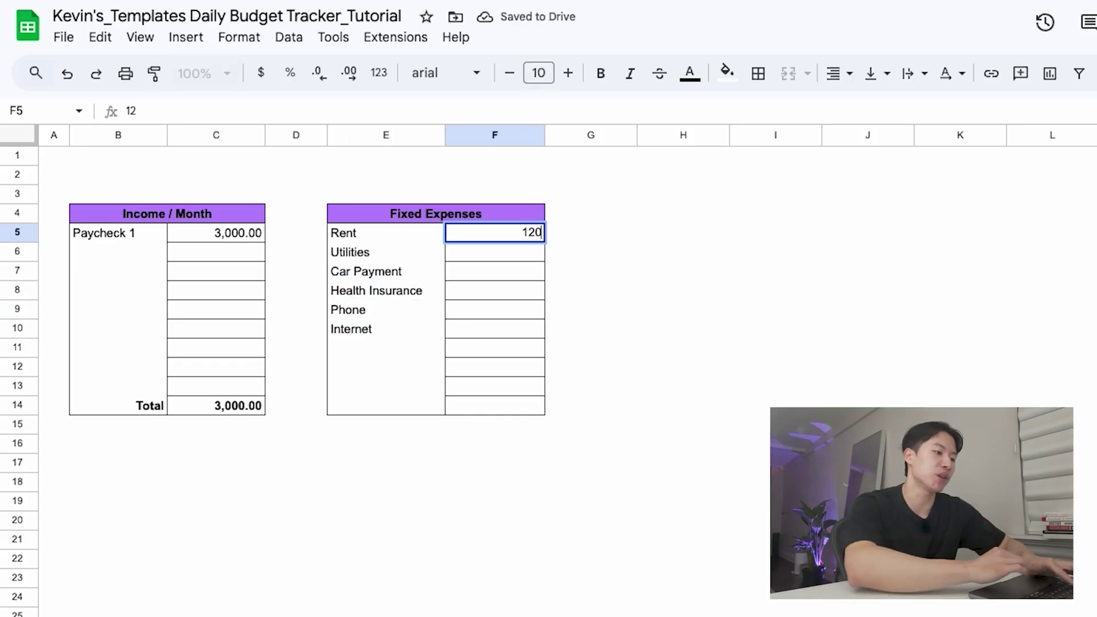
type("0 100 300 200")
key("Return")
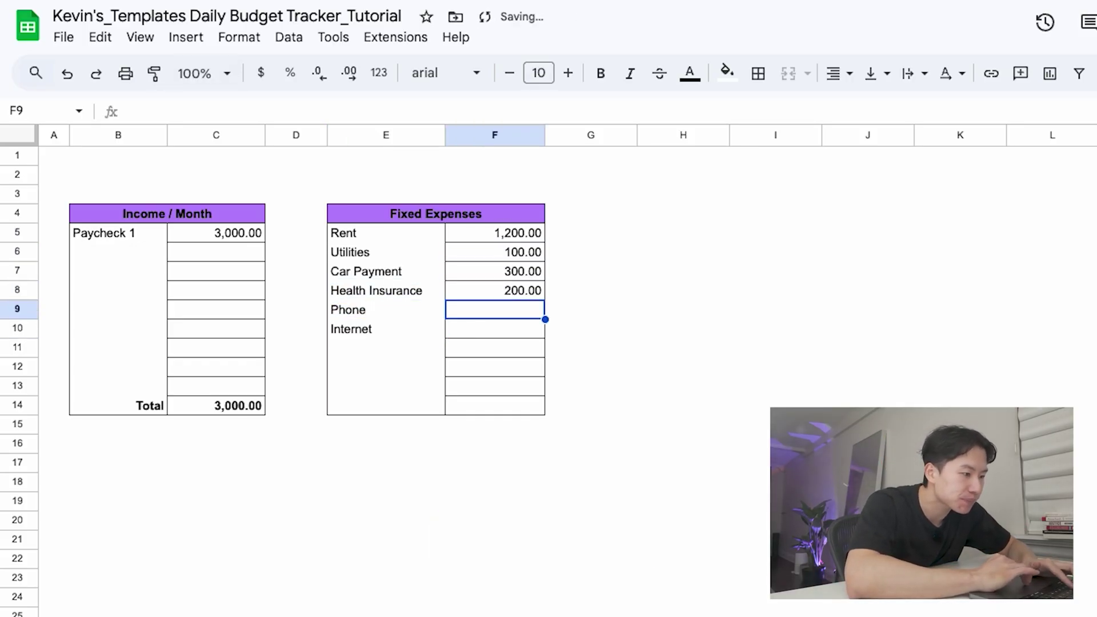
type("80")
key("Return")
type("120")
Add a Total row in E14 with F14 =SUM(F5:F13), giving 2,000.00
left_click(386, 405)
type("T")
type("otal")
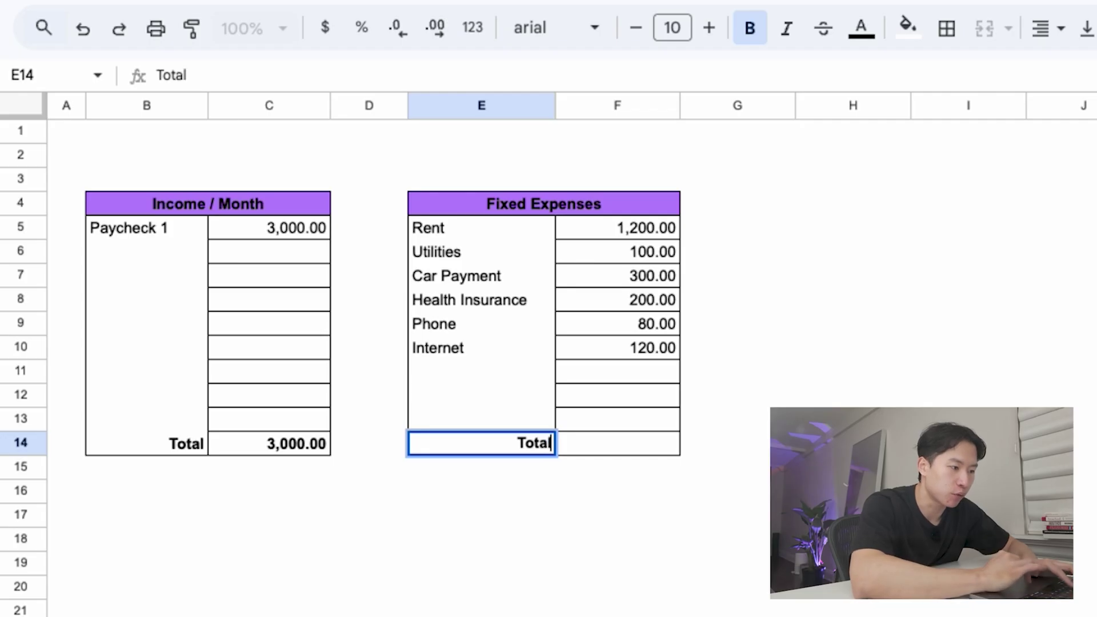
key("Tab")
type("=sum(")
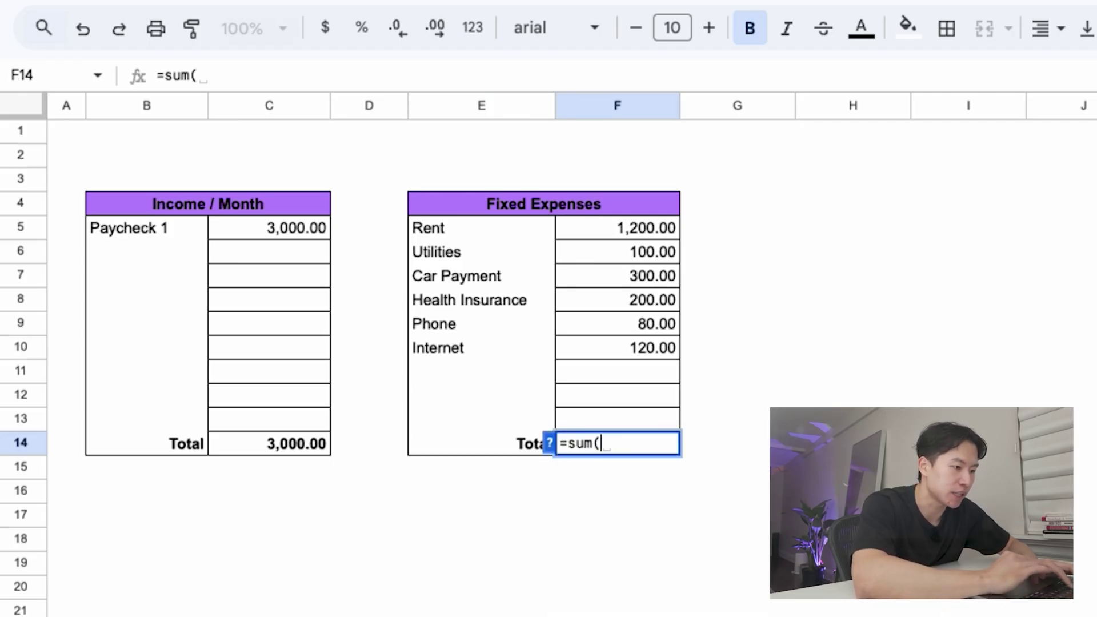
left_click_drag(670, 227, 656, 408)
type(")")
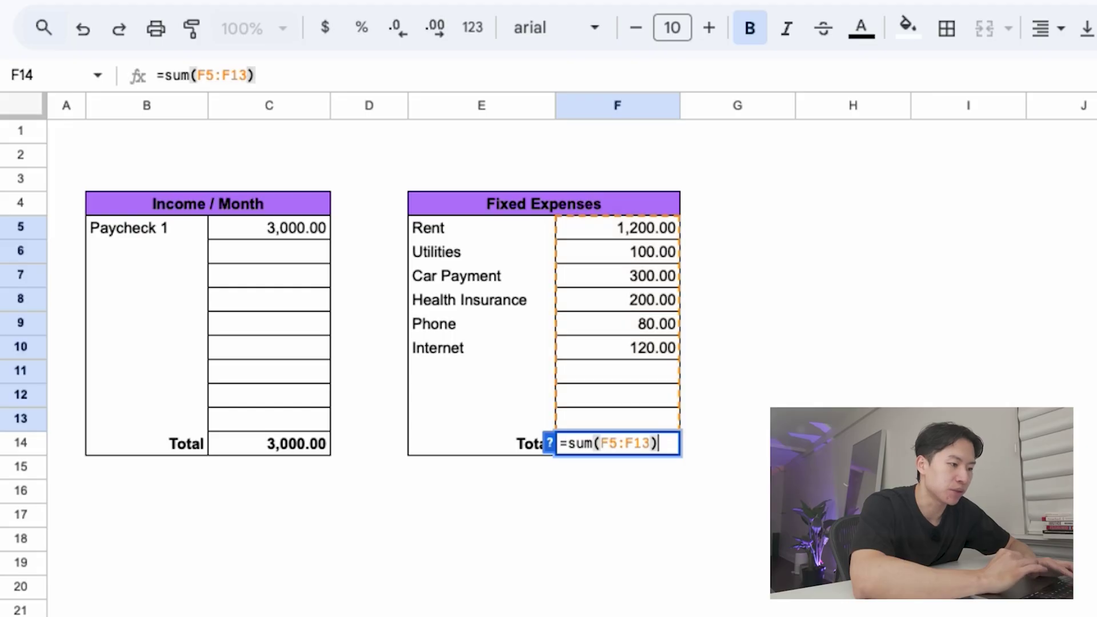
key("Return")
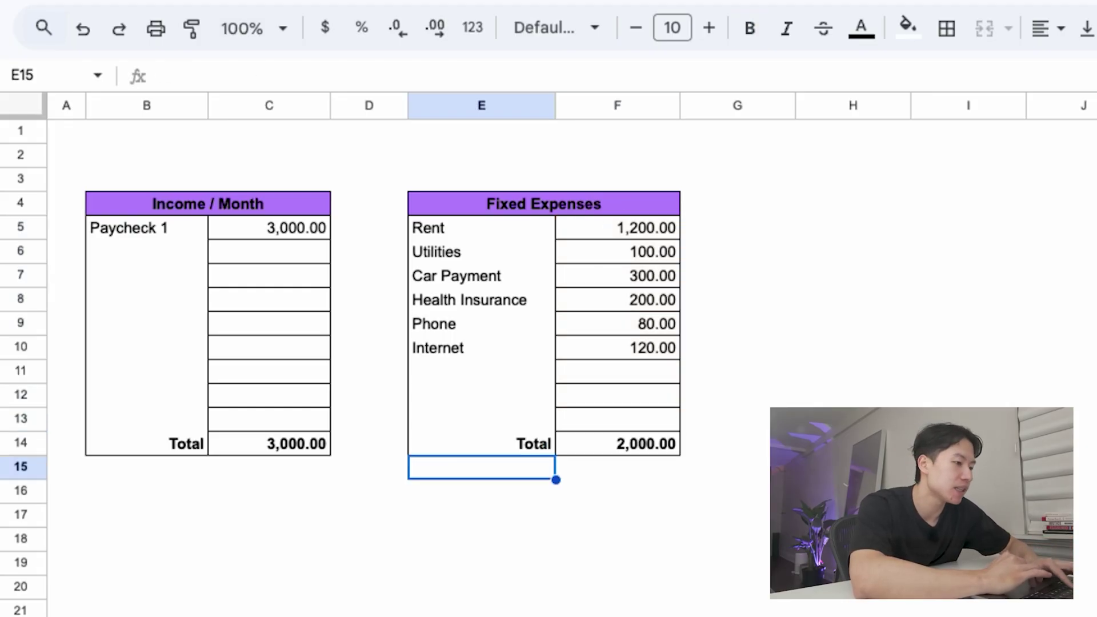
Review the fixed expense amounts and the F14 total formula
left_click(666, 233)
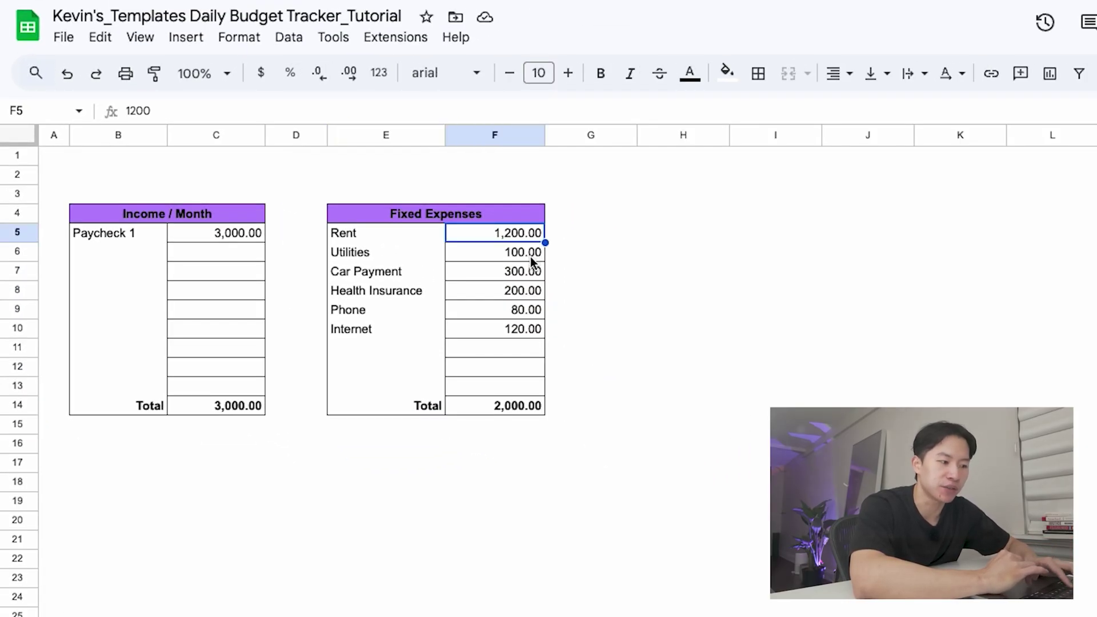
left_click(530, 256, "shift")
left_click_drag(529, 271, 533, 329)
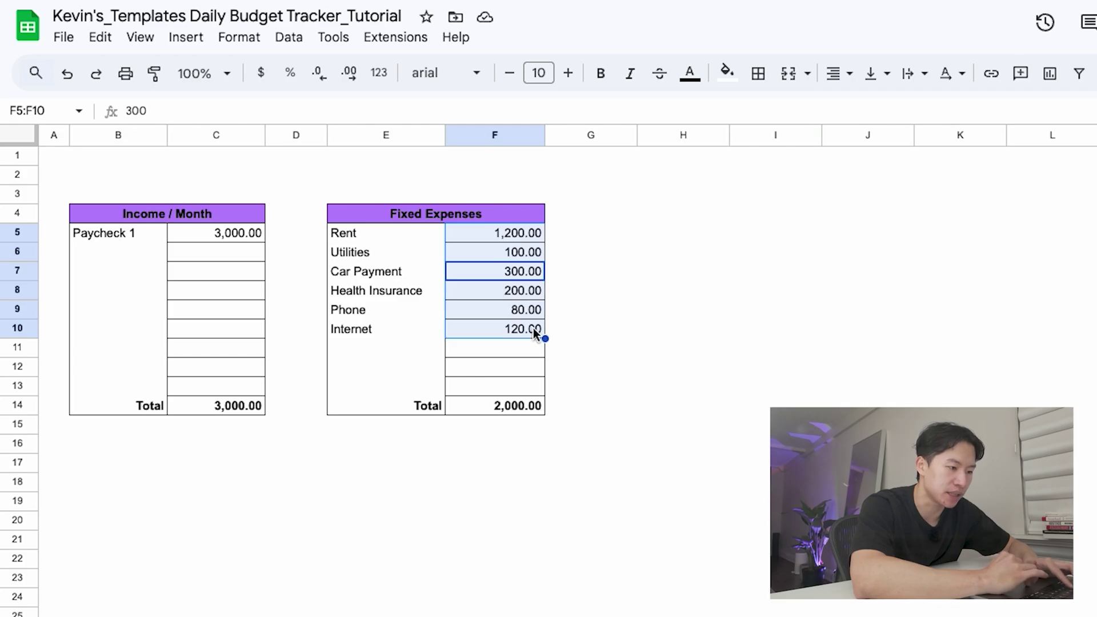
left_click(517, 414)
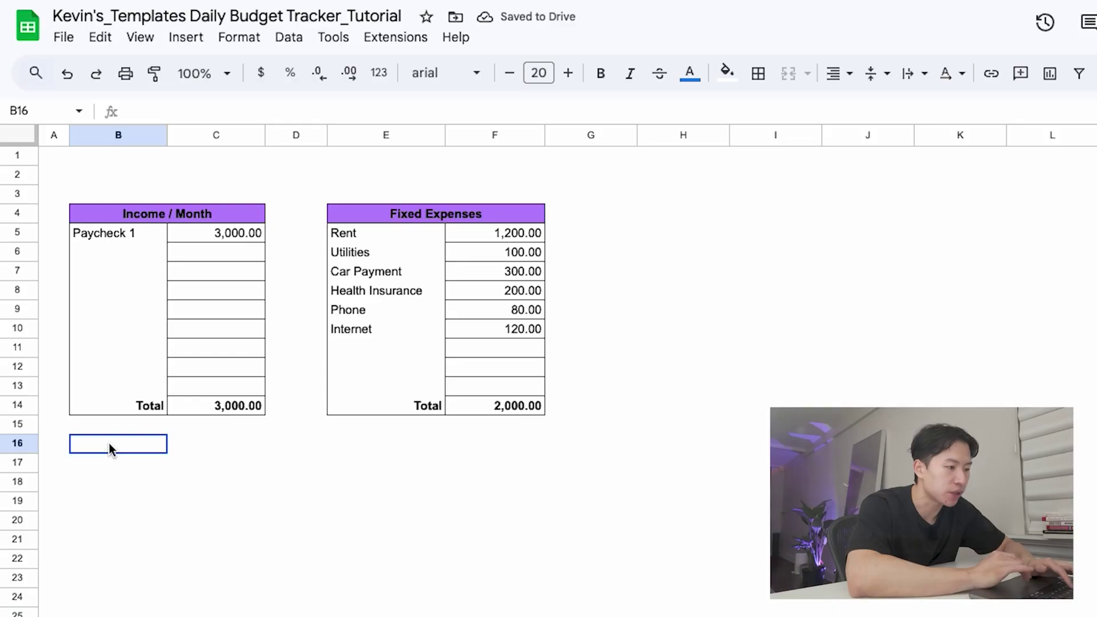
left_click_drag(110, 448, 294, 472)
Merge B16:D17 and label it 'Budget / Month'
left_click(238, 37)
mouse_move(342, 333)
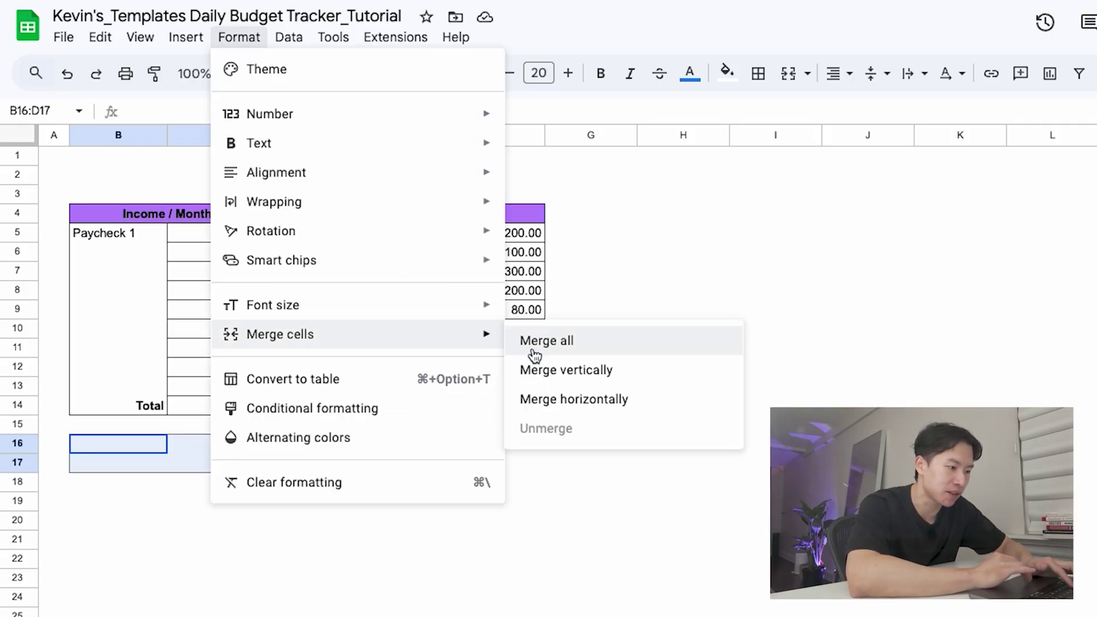
left_click(574, 351)
type("Budget / Month")
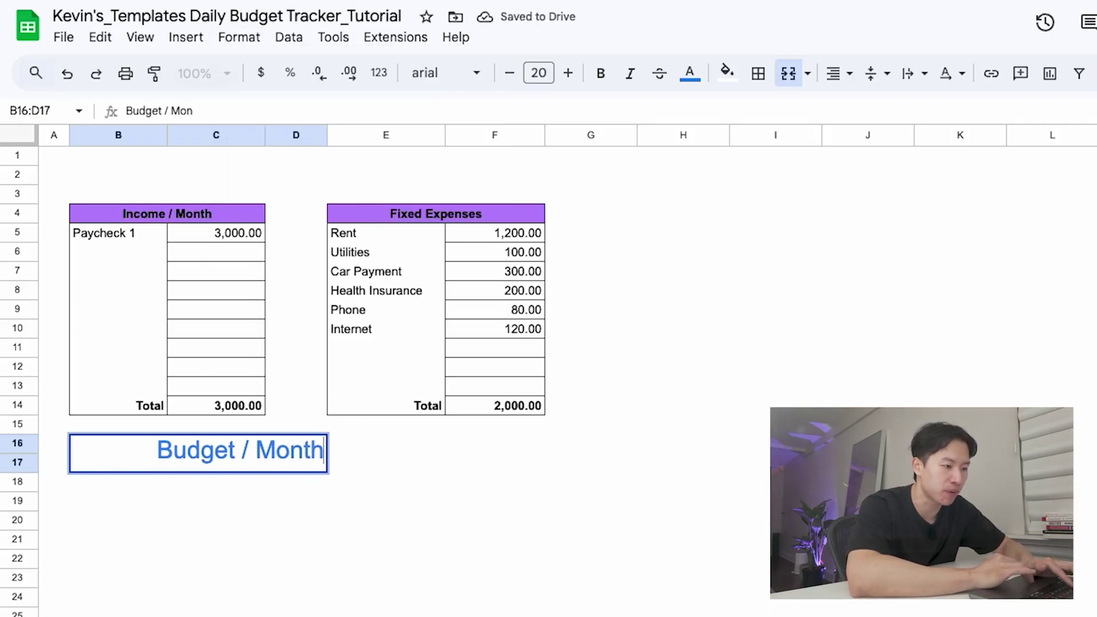
Merge E16:F17 and enter =C14-F14, showing a monthly budget of 1,000.00
left_click_drag(370, 450, 504, 470)
left_click(239, 37)
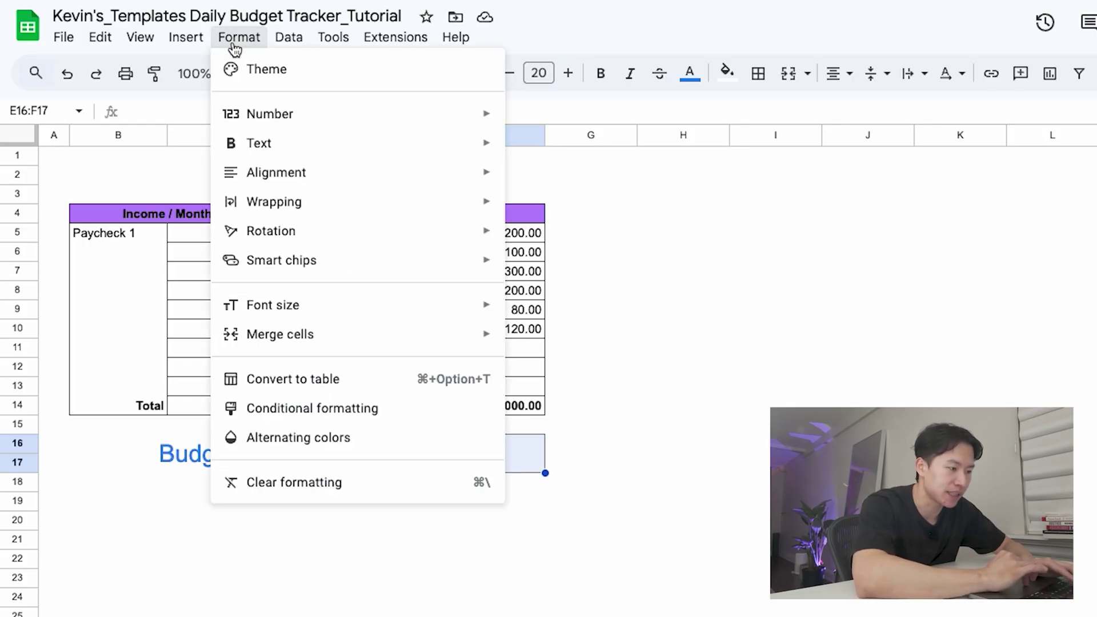
mouse_move(379, 334)
left_click(557, 342)
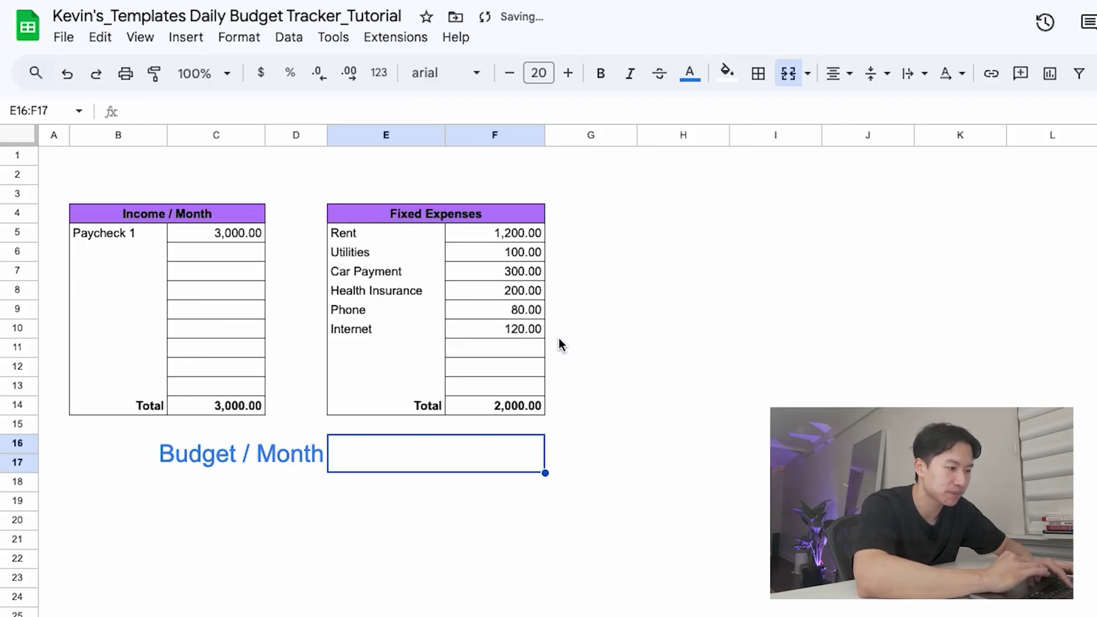
type("=")
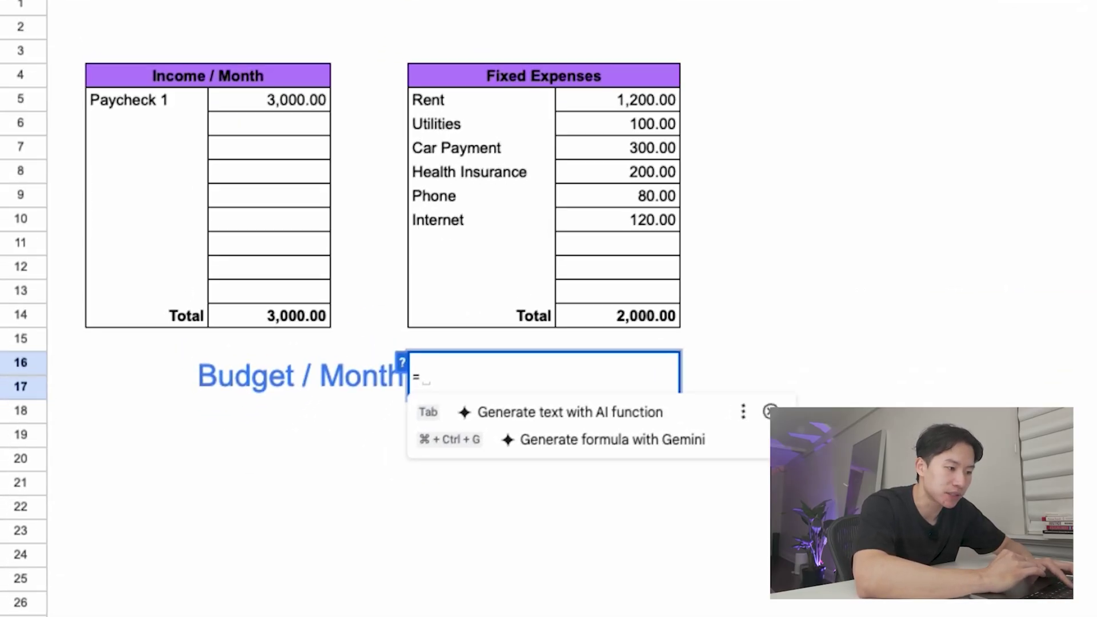
left_click(313, 320)
type("-")
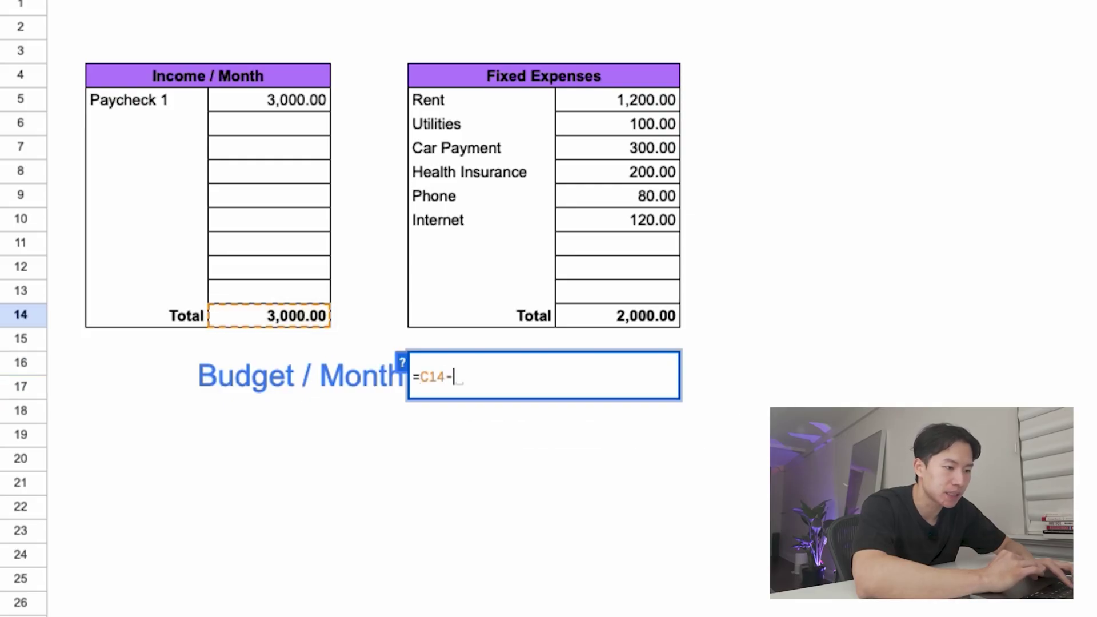
left_click(632, 316)
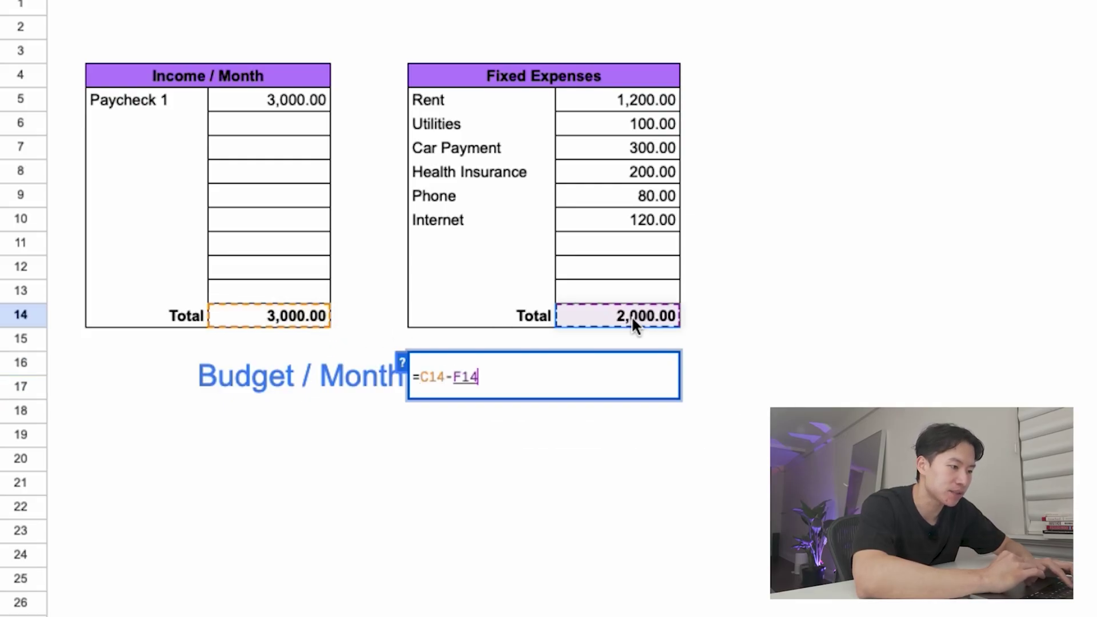
key("Return")
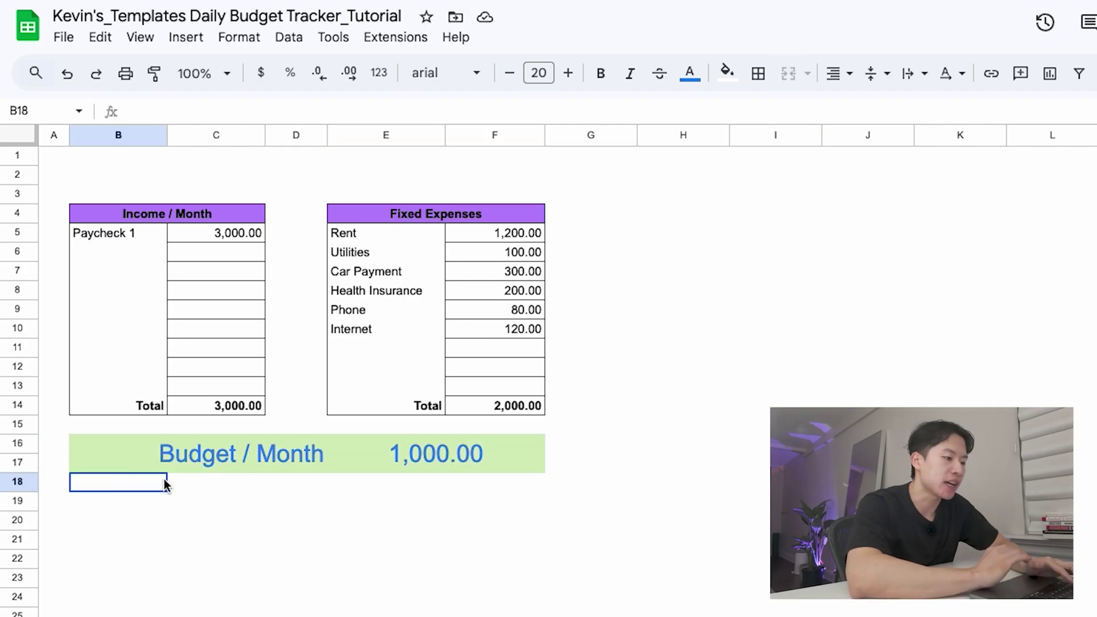
left_click_drag(164, 480, 289, 506)
Label merged B18:D19 'Budget / Day' and give merged E18:F19 =E16/30, showing 33.33
left_click(788, 73)
type("Budget / Day")
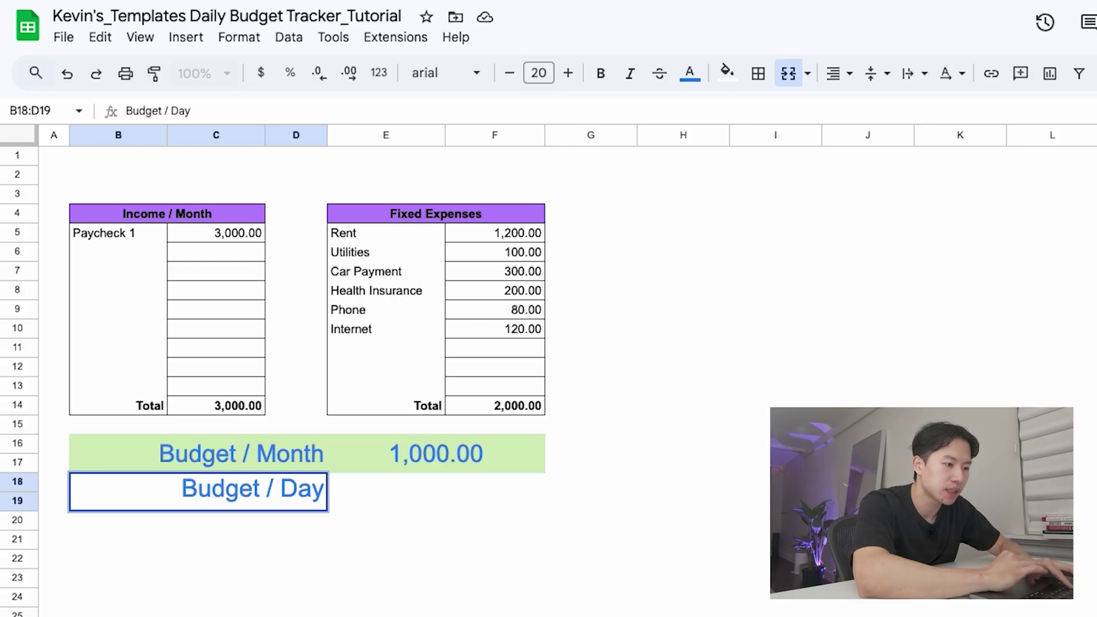
left_click_drag(399, 486, 514, 508)
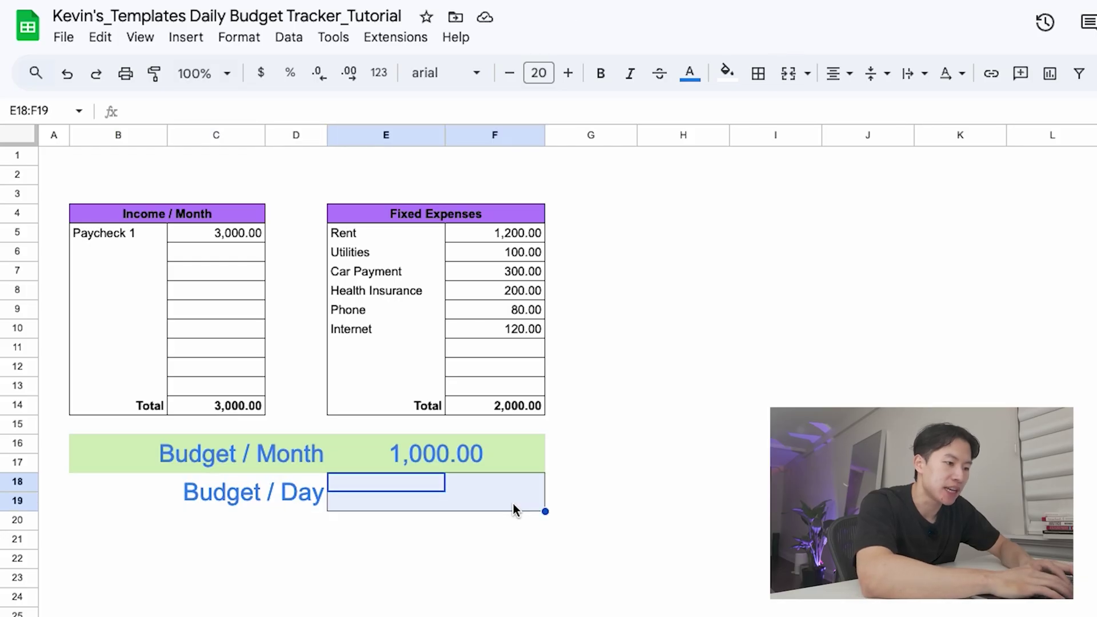
left_click(246, 40)
mouse_move(371, 333)
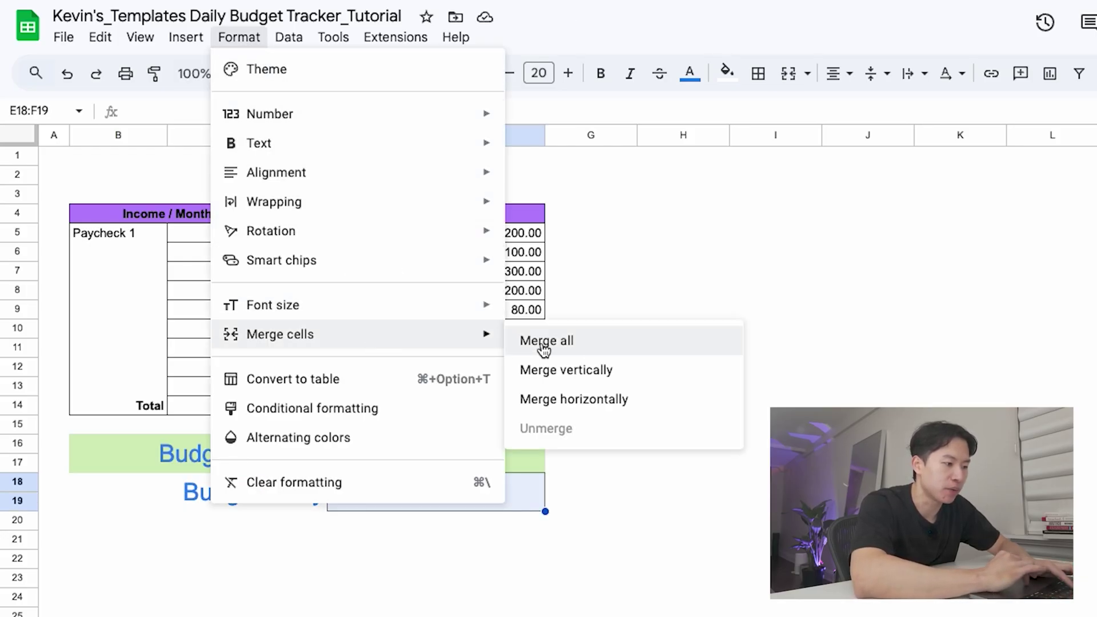
left_click(543, 350)
type("=")
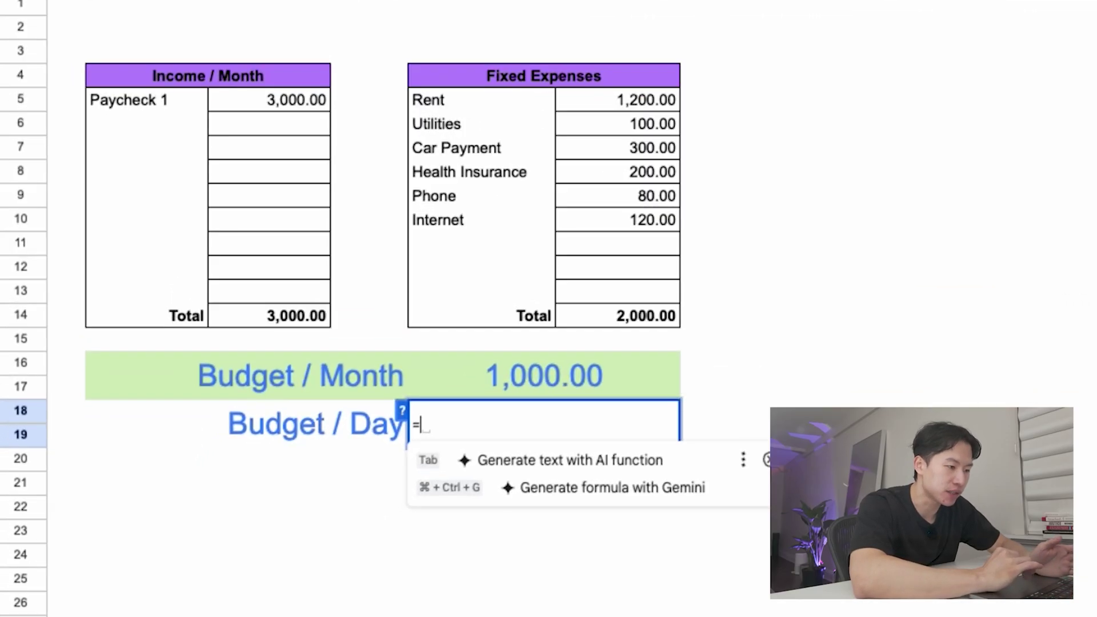
left_click(581, 377)
type("/")
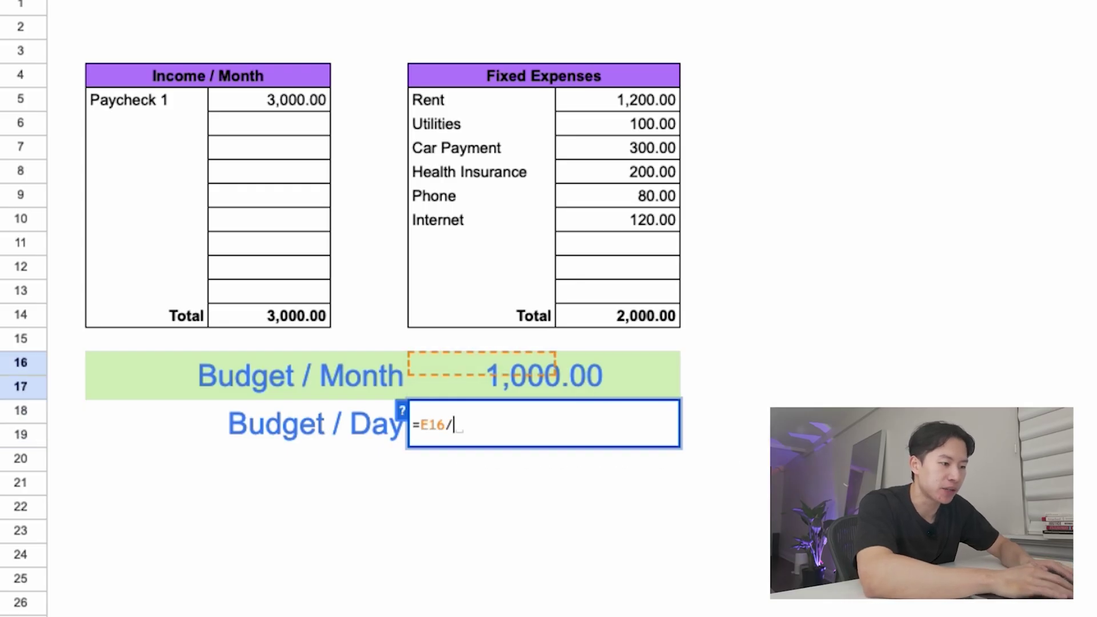
type("30")
key("Return")
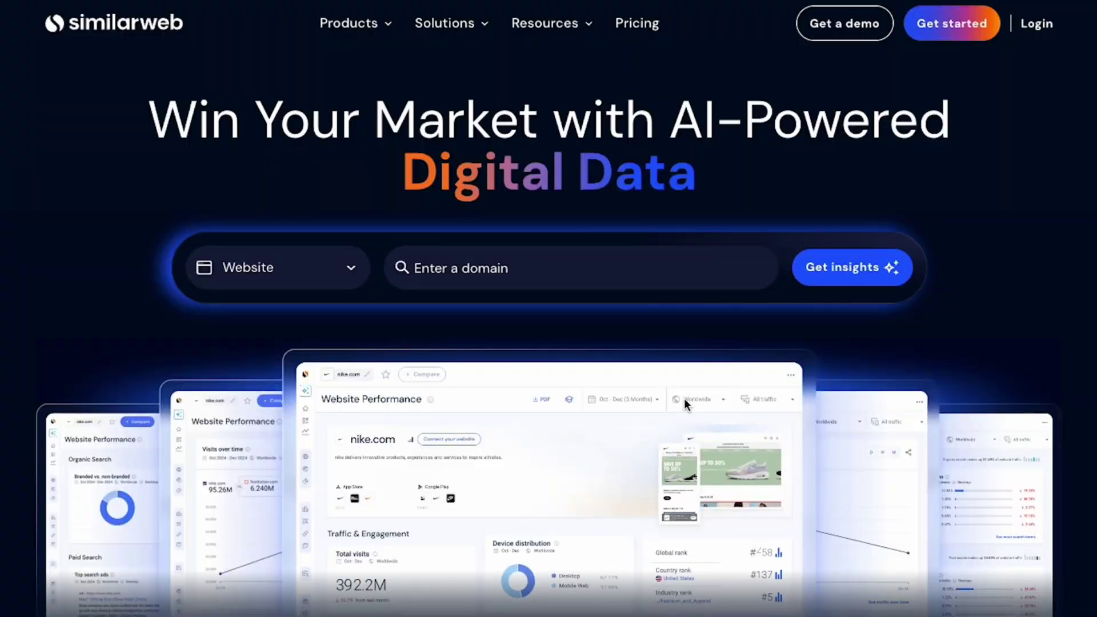
Search Similarweb for kevinstemplates.com and get its traffic insights
type("kevinstemplates.com")
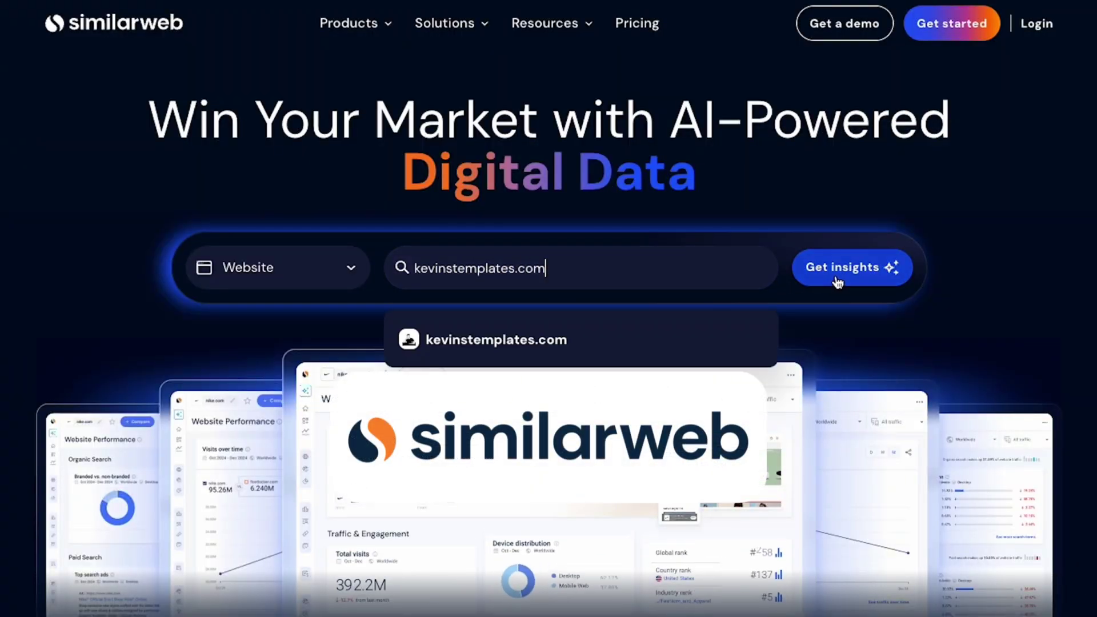
left_click(835, 280)
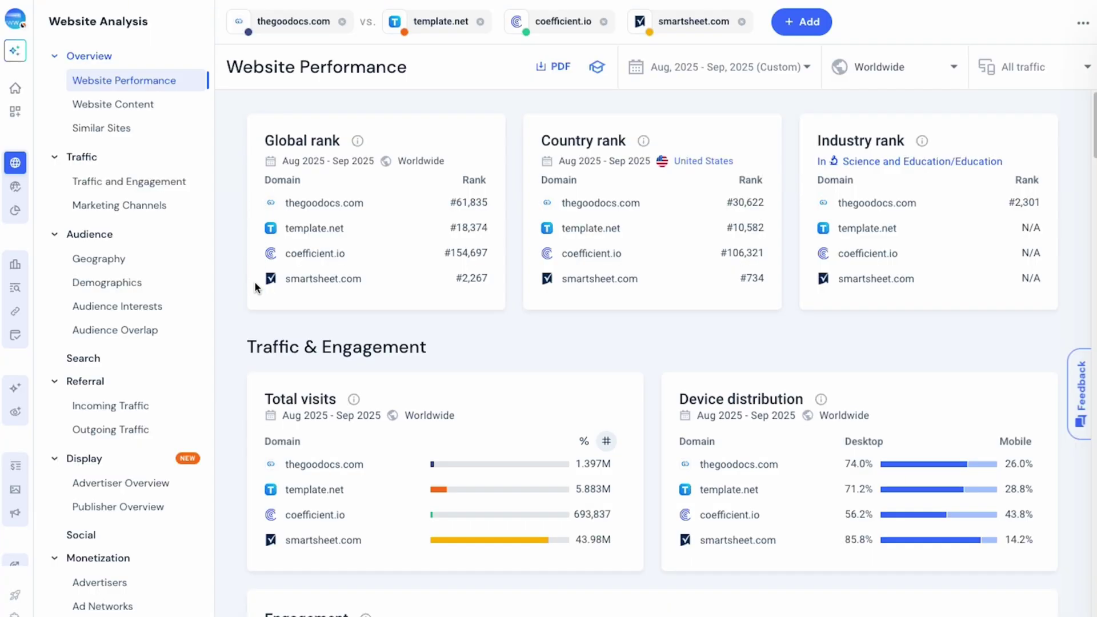
In the Channels overview, hide thegoodocs.com, template.net and smartsheet.com, leaving only coefficient.io
scroll(656, 245, "down", 15)
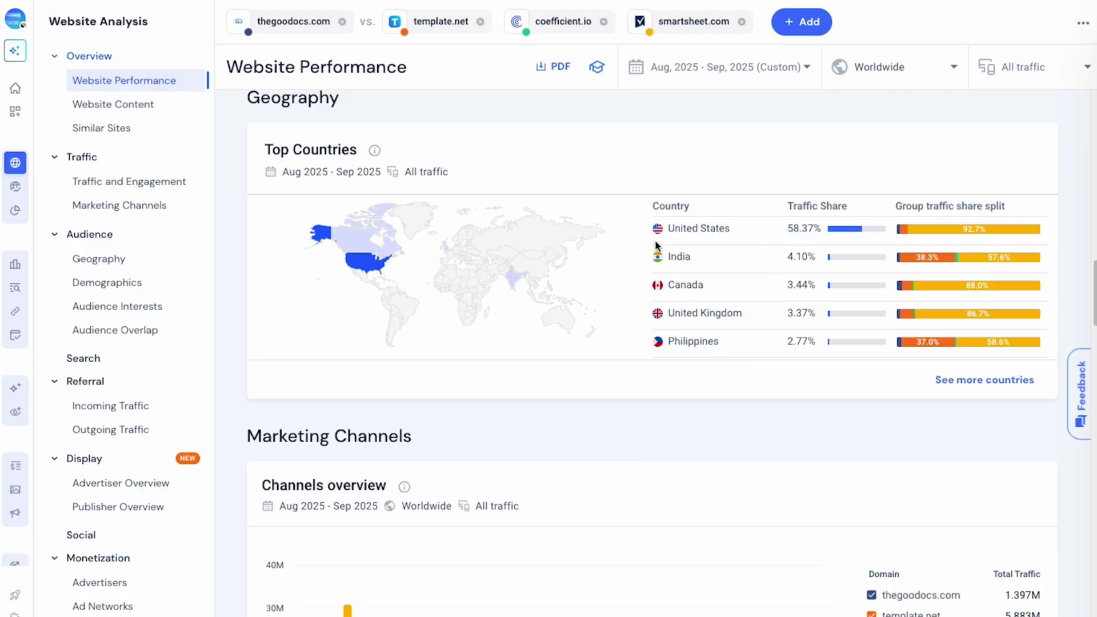
scroll(697, 354, "down", 15)
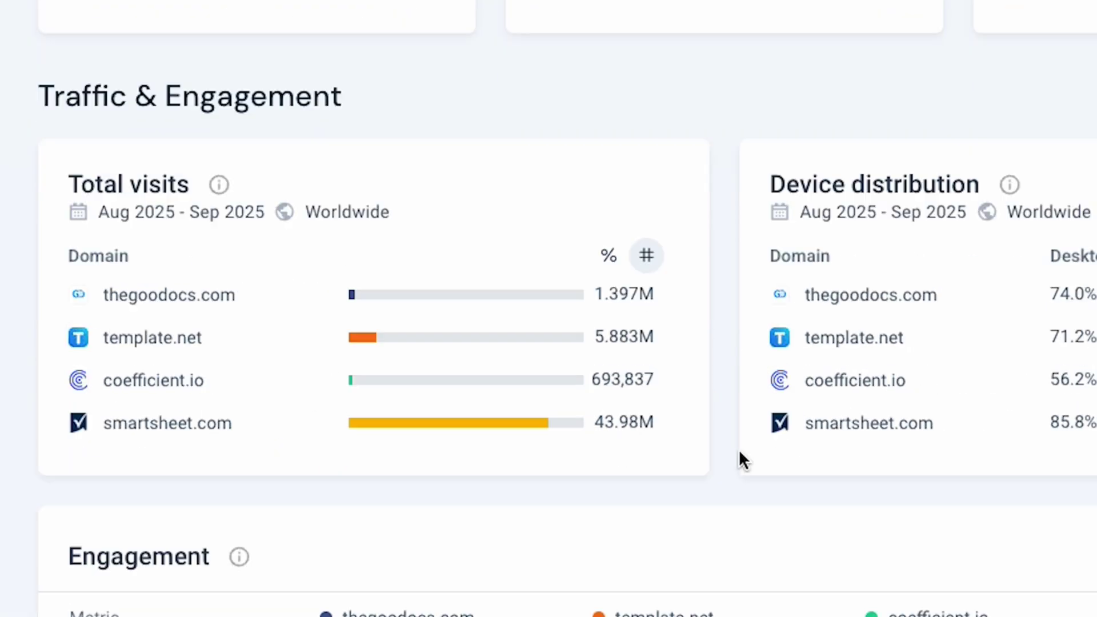
scroll(737, 449, "down", 1)
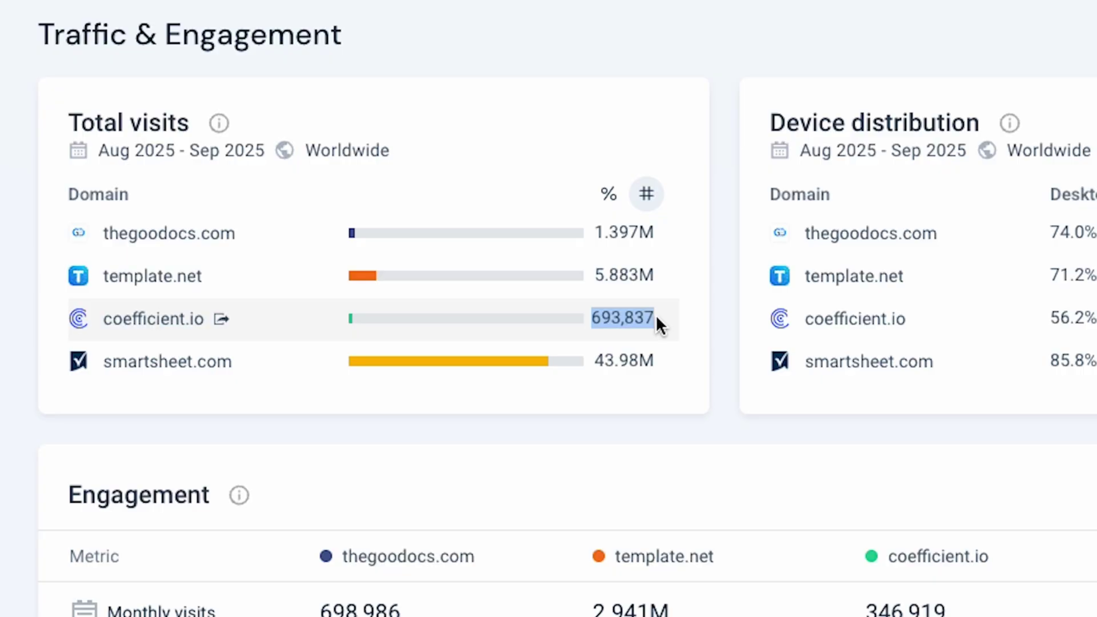
scroll(715, 357, "down", 10)
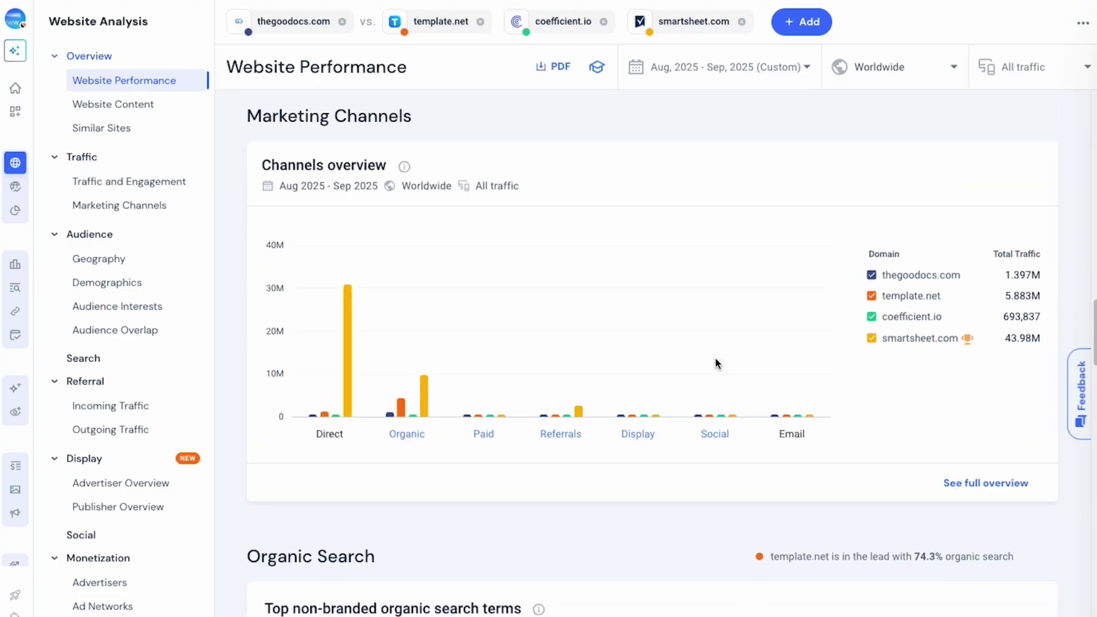
left_click(871, 275)
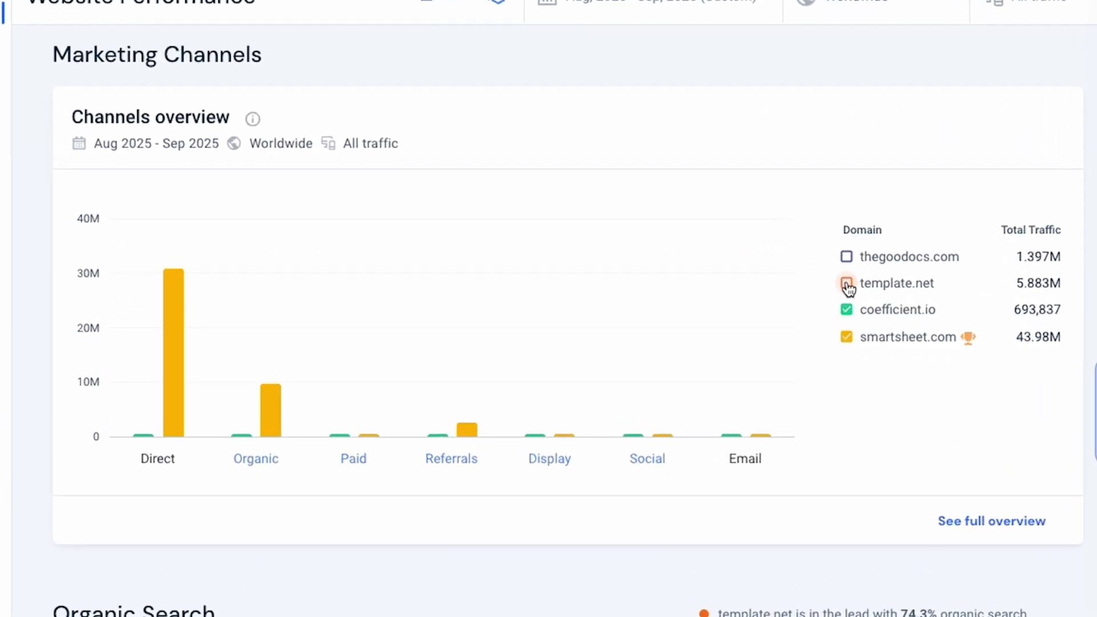
left_click(859, 289)
left_click(858, 337)
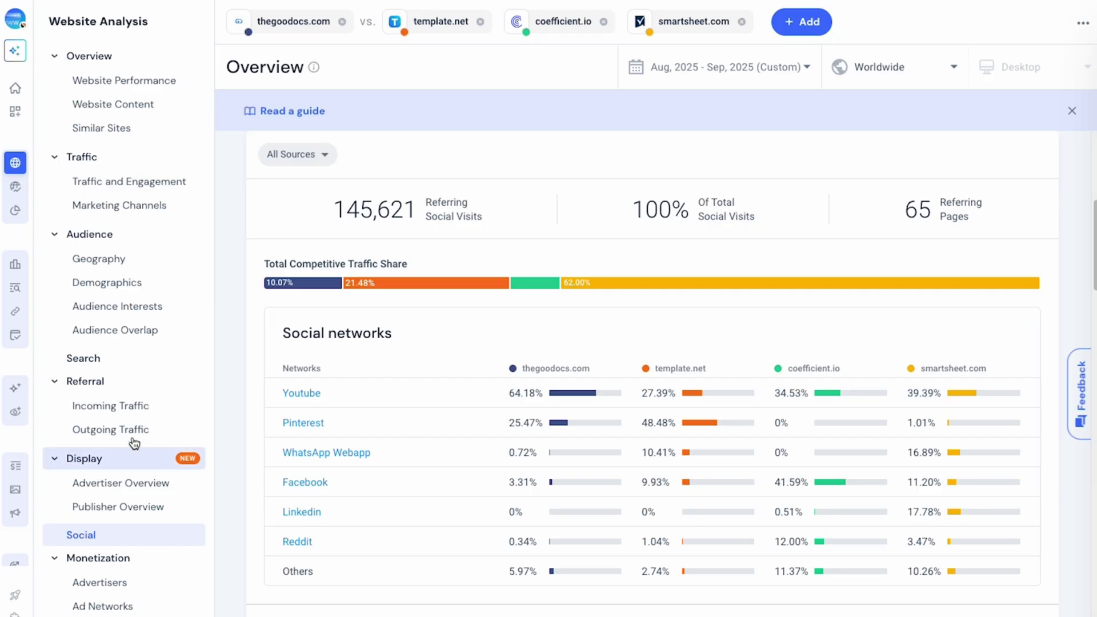
mouse_move(14, 269)
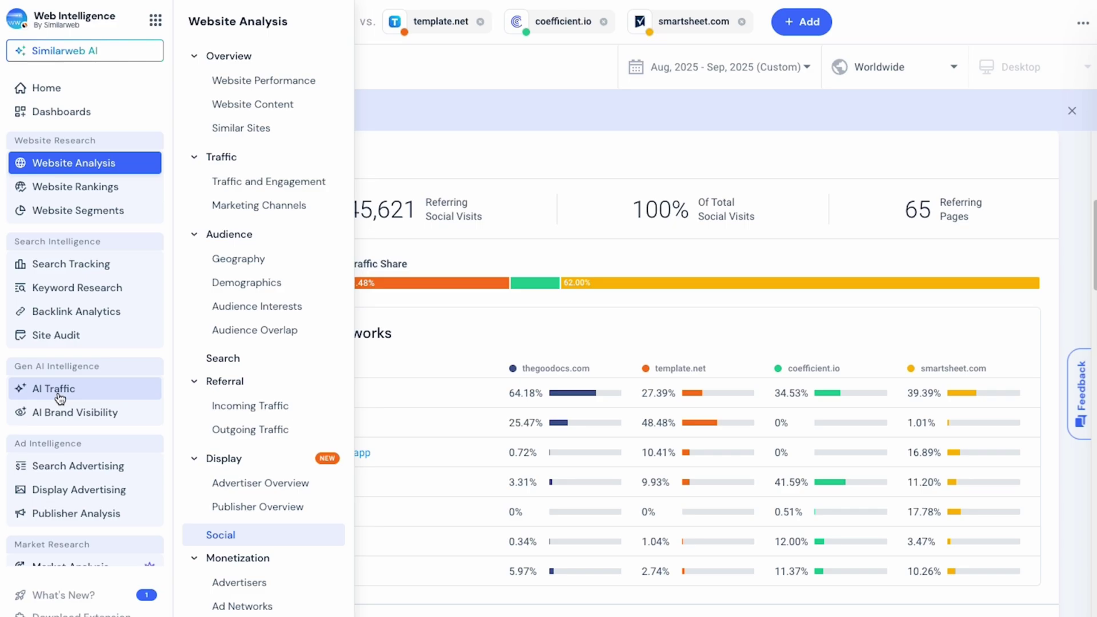
Open AI Traffic, highlight the 27.8K chatbot visits, and scroll to Traffic Distribution Over Time
left_click(54, 389)
left_click_drag(759, 297, 846, 287)
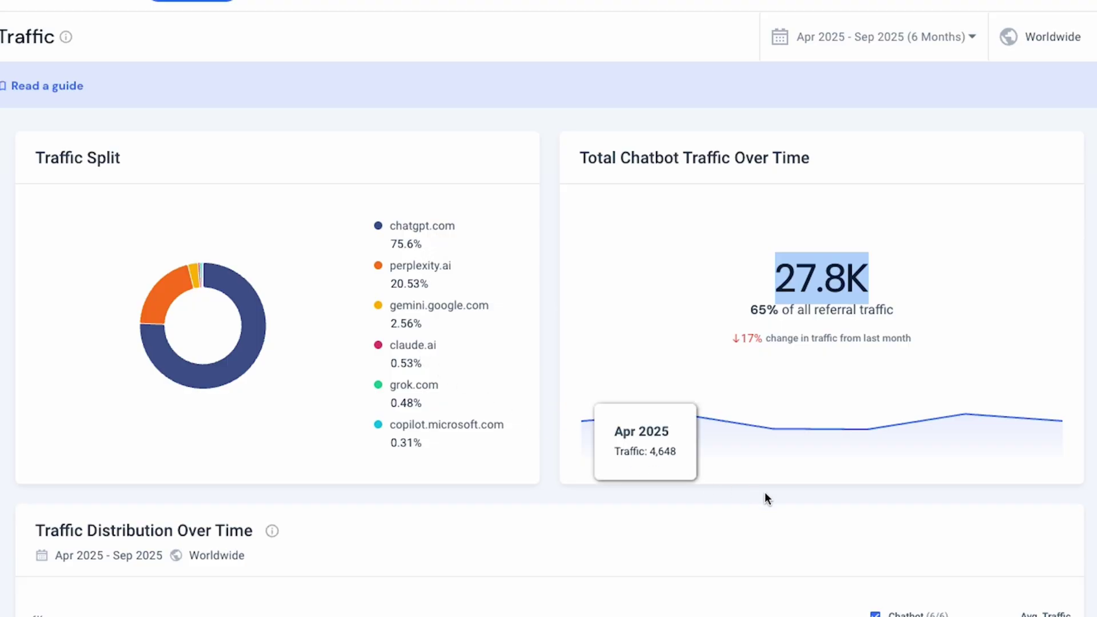
scroll(817, 512, "down", 1)
scroll(816, 511, "down", 5)
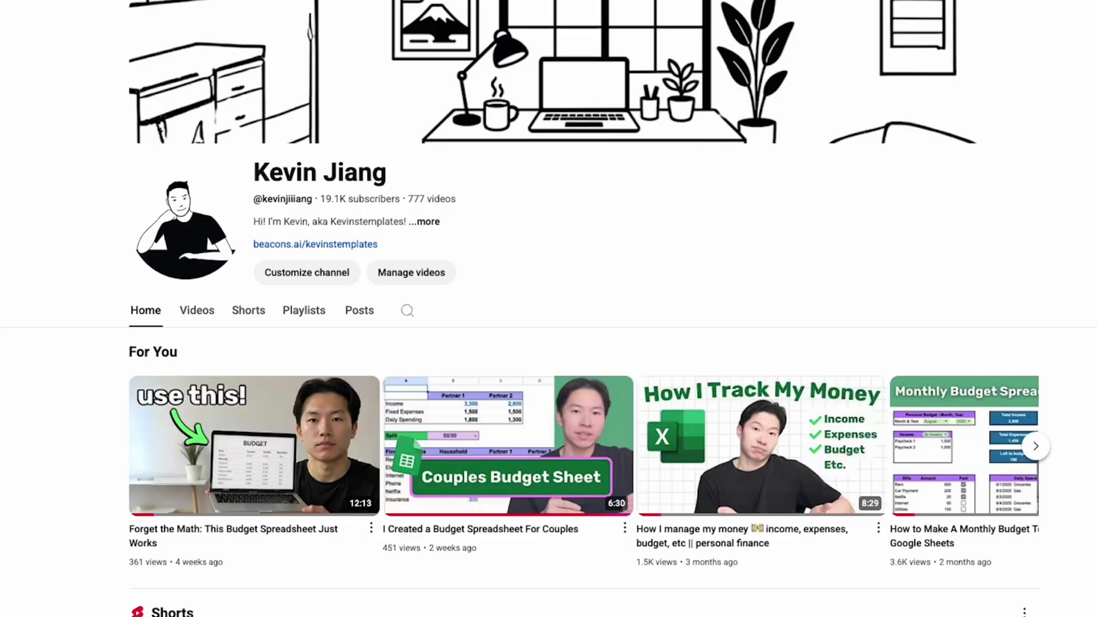
Scroll the YouTube budget-spreadsheet channel page down to its Shorts
scroll(548, 308, "down", 3)
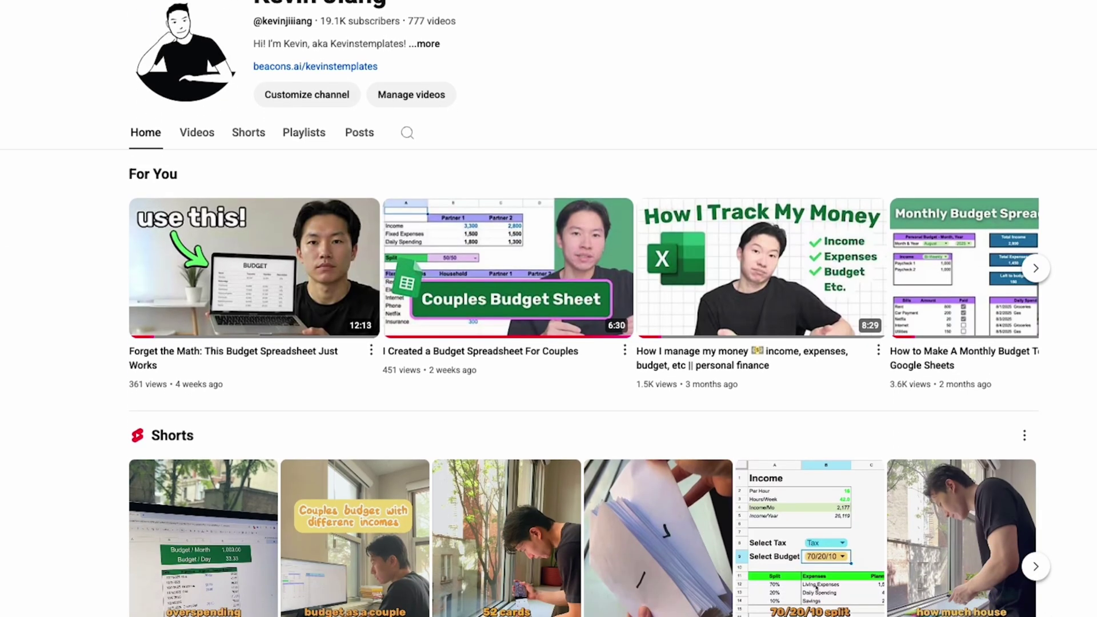
scroll(549, 308, "down", 5)
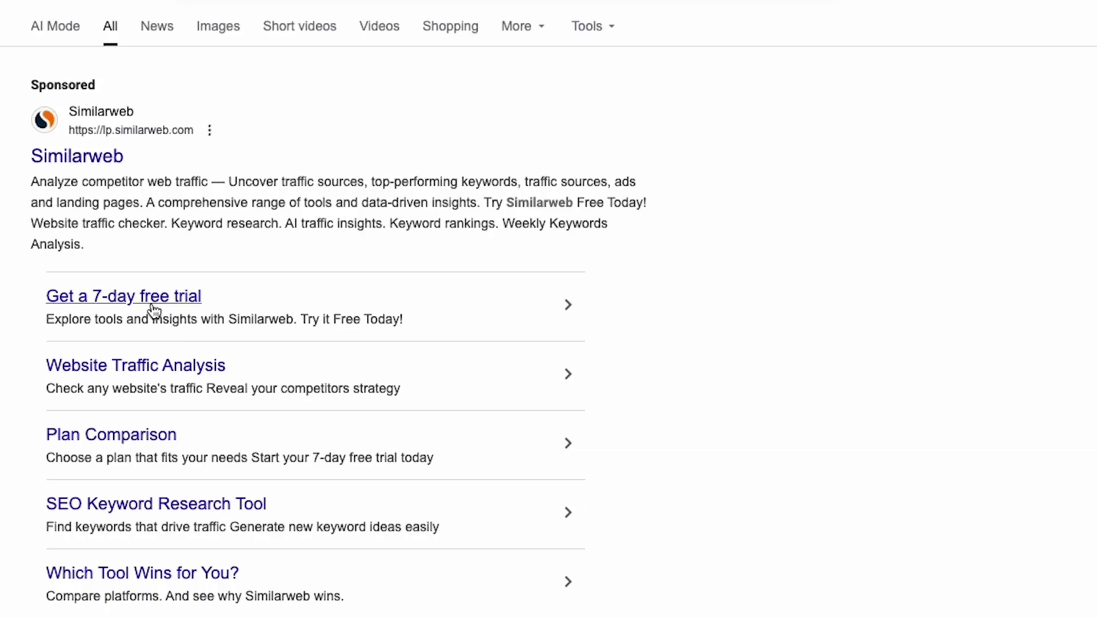
Open the Similarweb 'Get a 7-day free trial' offer from the sponsored result
left_click(153, 308)
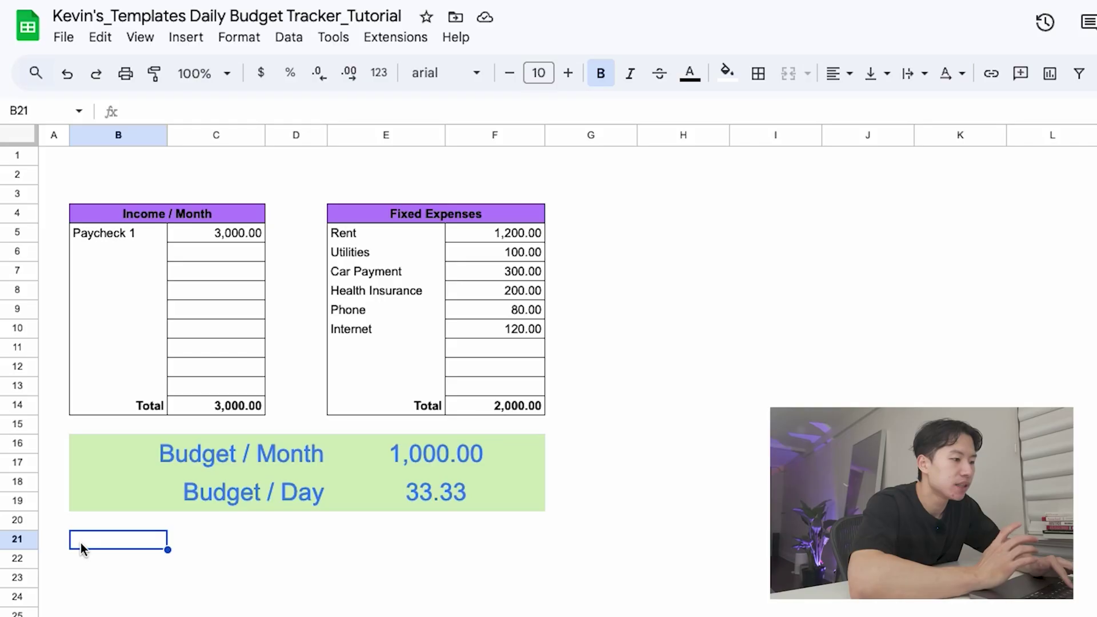
Select the daily log area starting at B21 in the sheet
left_click_drag(79, 543, 383, 603)
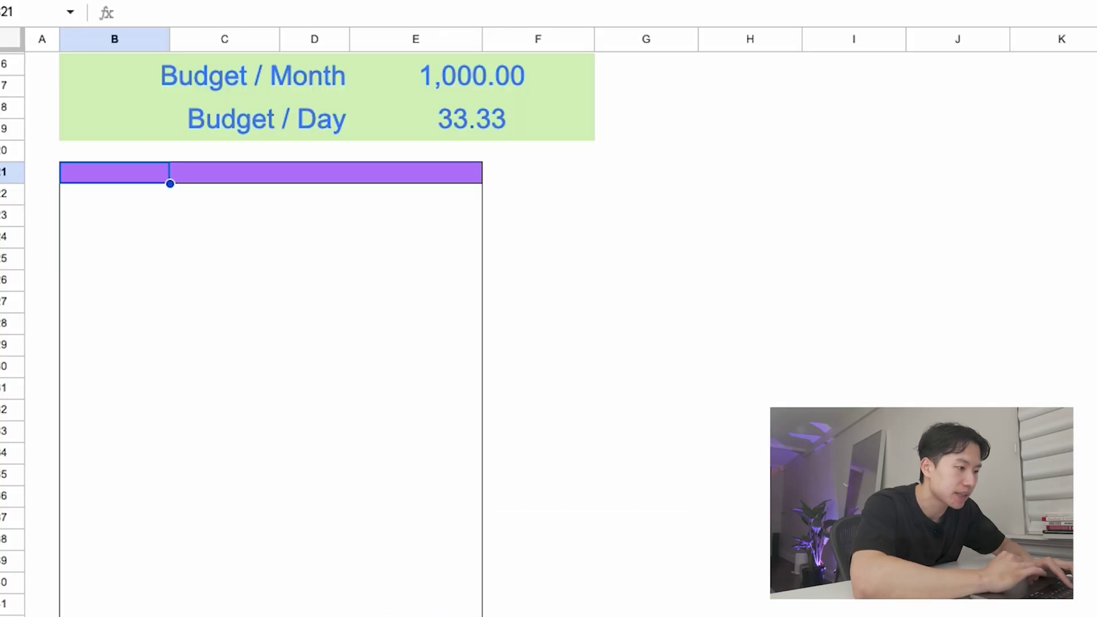
Enter the log headers Date, Expenses, Amount and Budget Balance across B21:E21
type("Date")
key("Tab")
type("Expens")
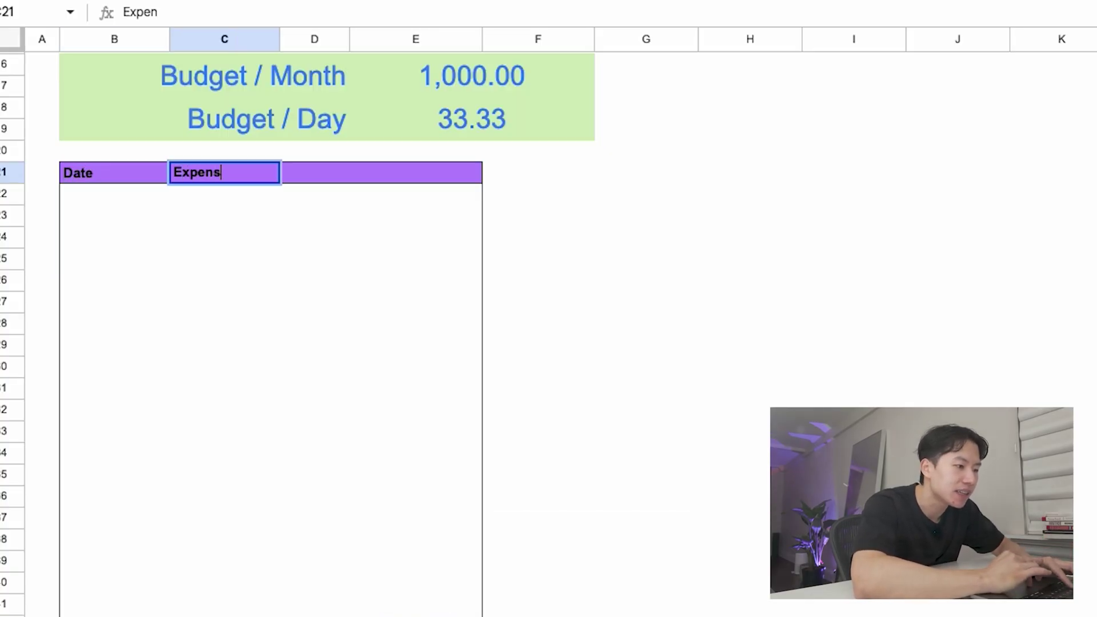
type("es")
key("Tab")
type("Amount")
key("Tab")
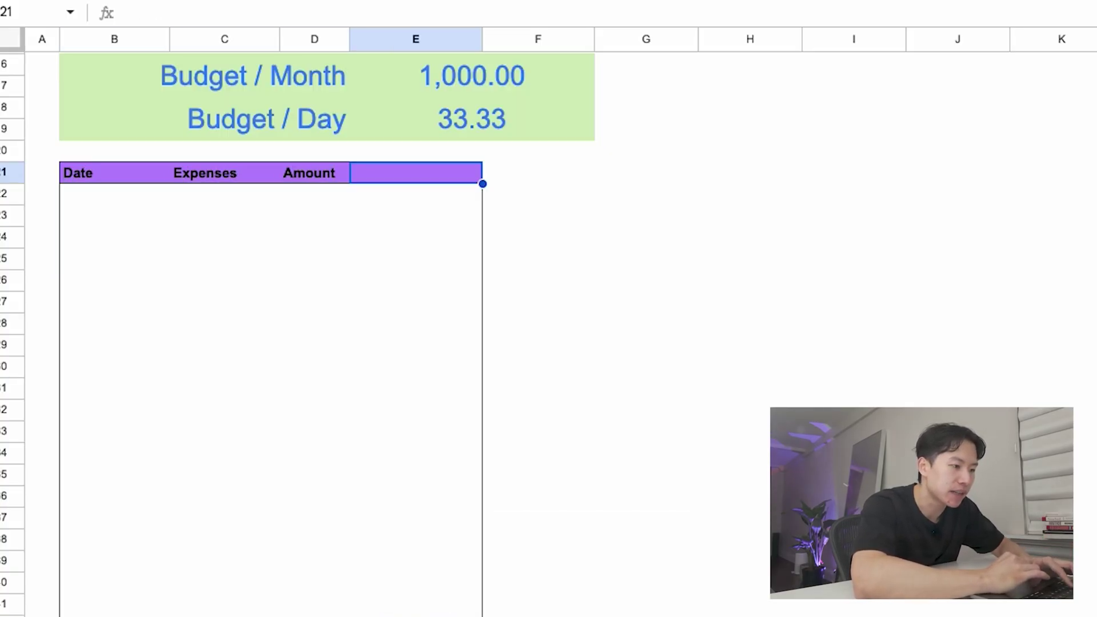
type("Budget Balance")
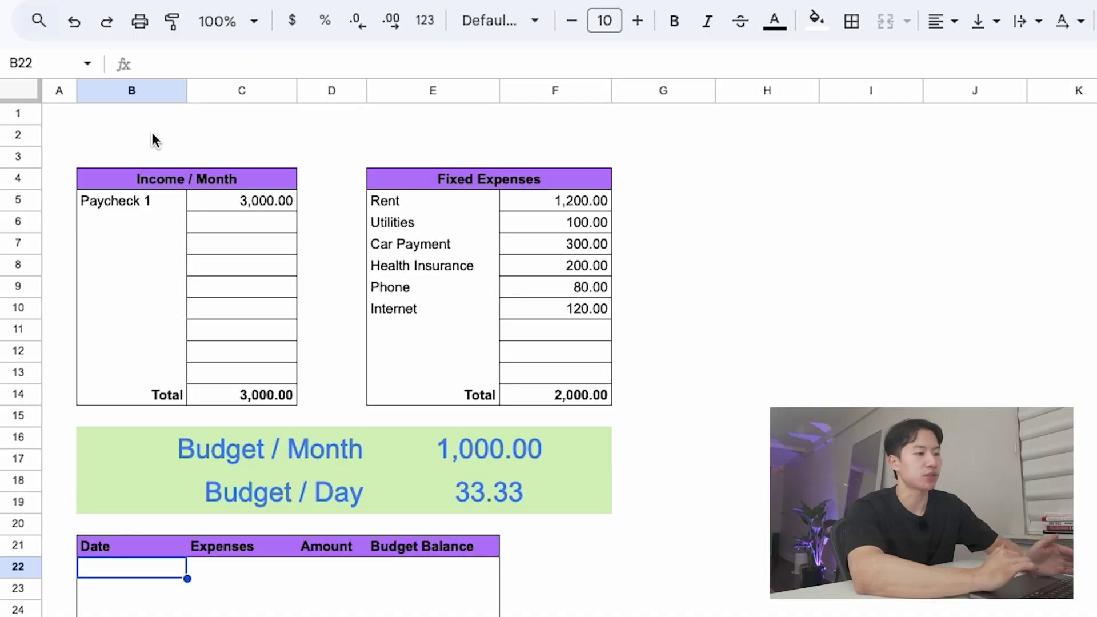
Label B2 'From' and enter the start date 10/1/2025 in C2
left_click(153, 136)
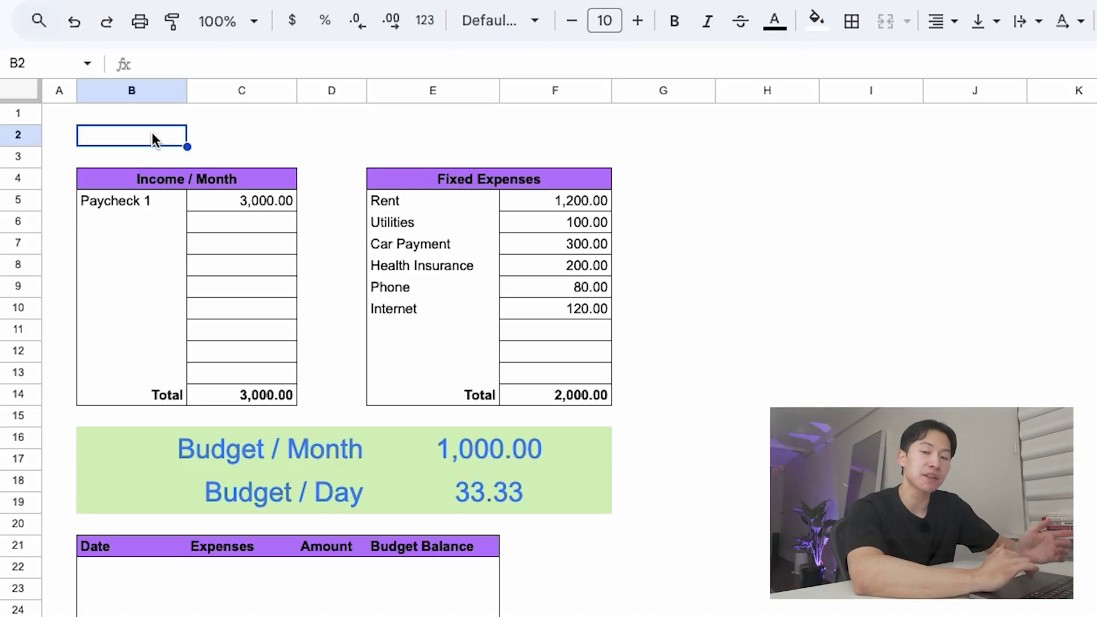
type("From")
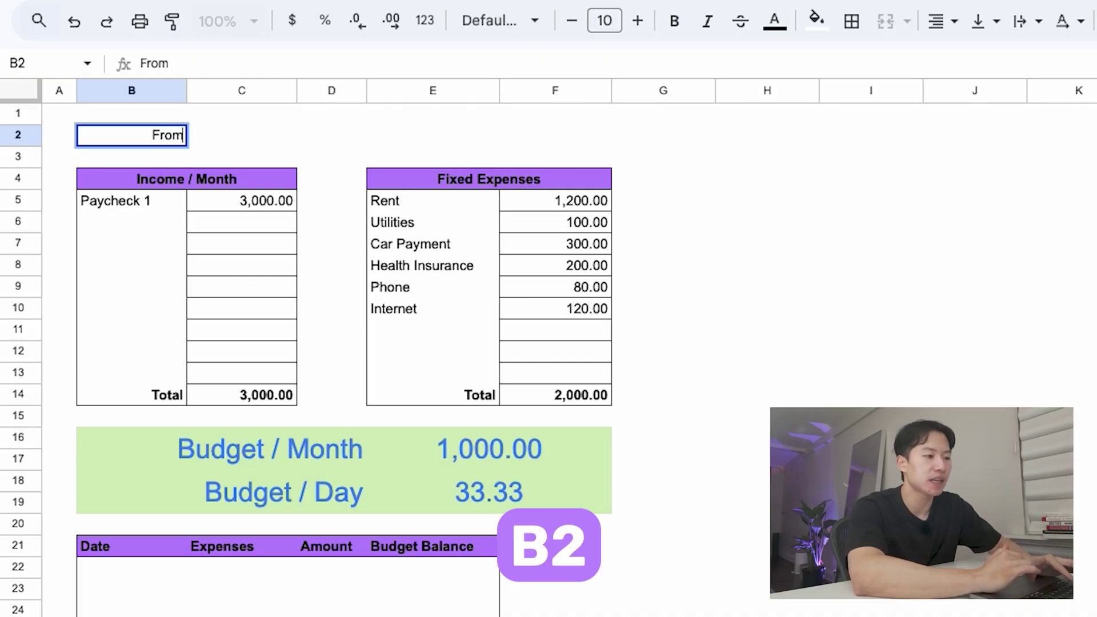
key("Tab")
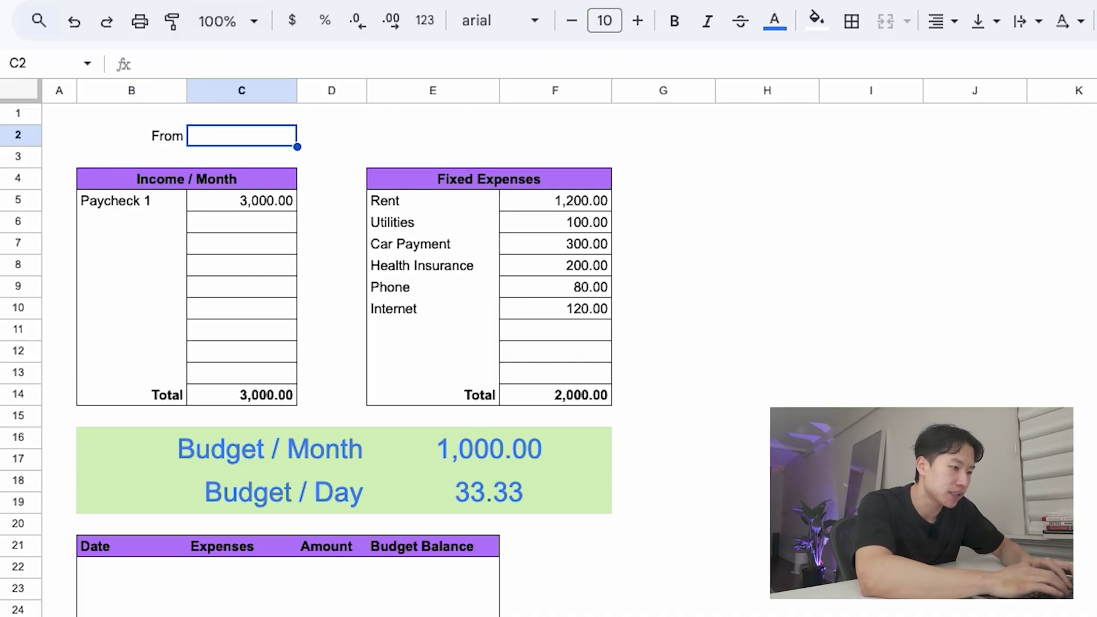
type("10/1/2025")
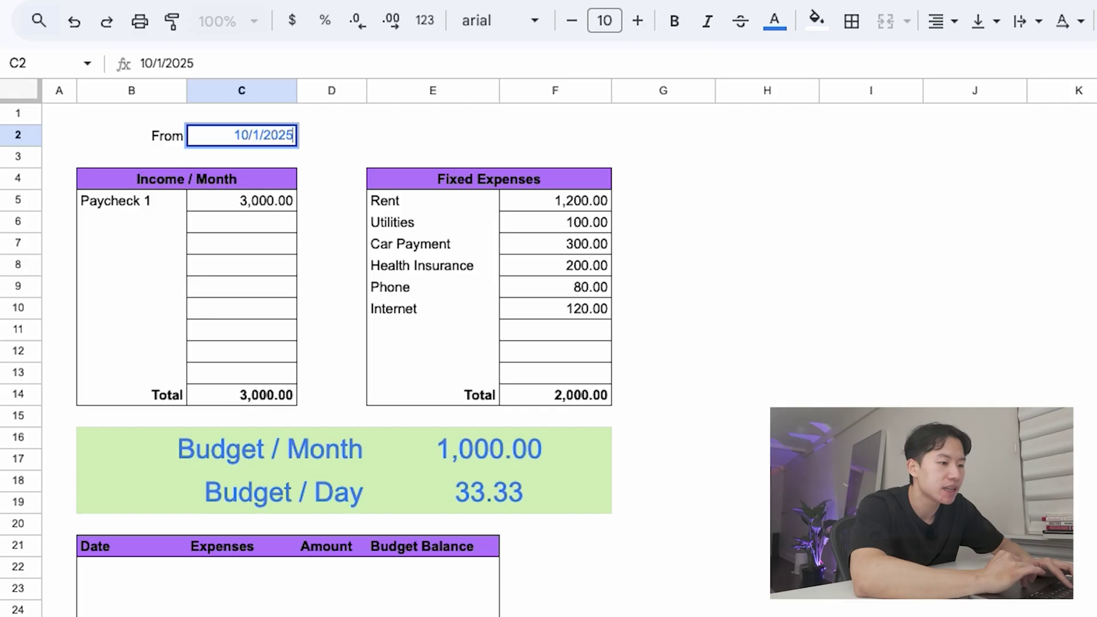
key("Return")
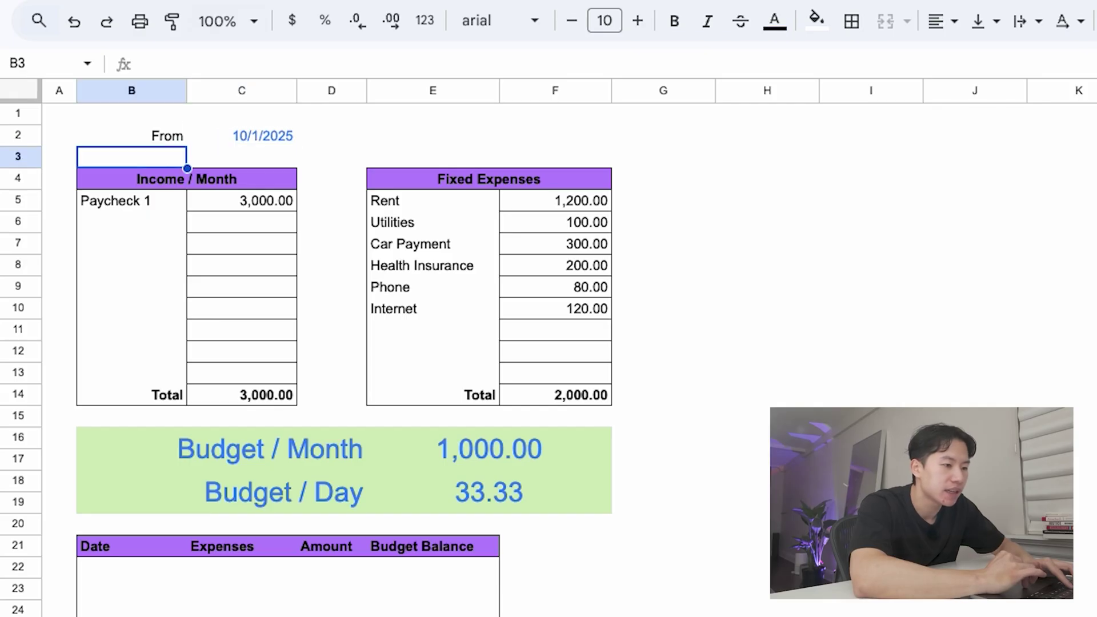
Label E2 'To' and compute the month's last day with =EOMONTH(C2,0) in F2
left_click(427, 136)
type("To")
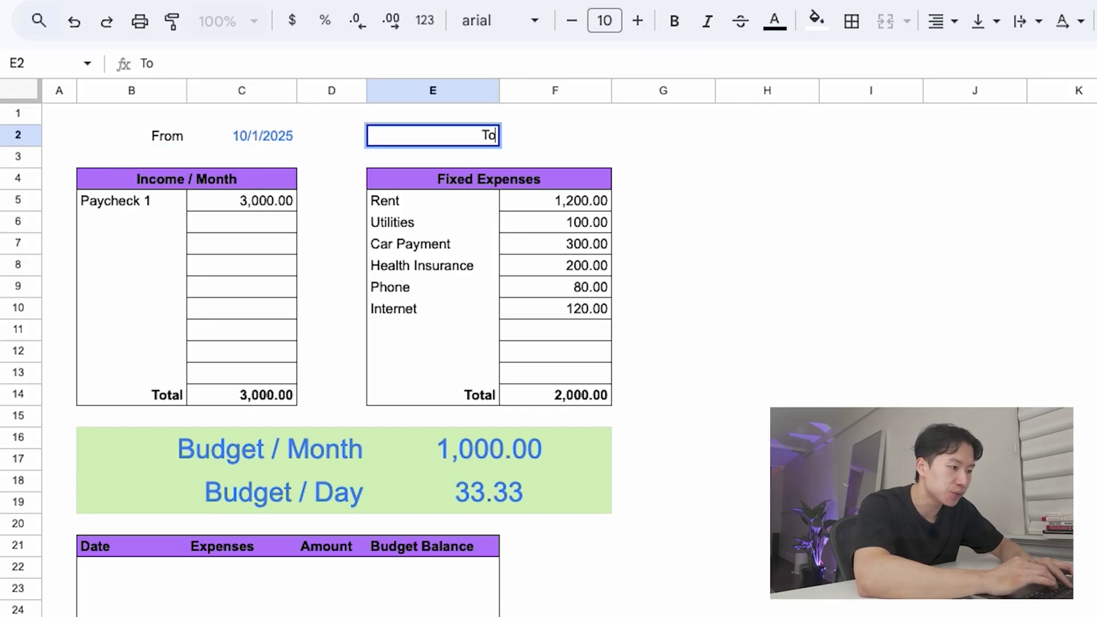
key("Tab")
type("=")
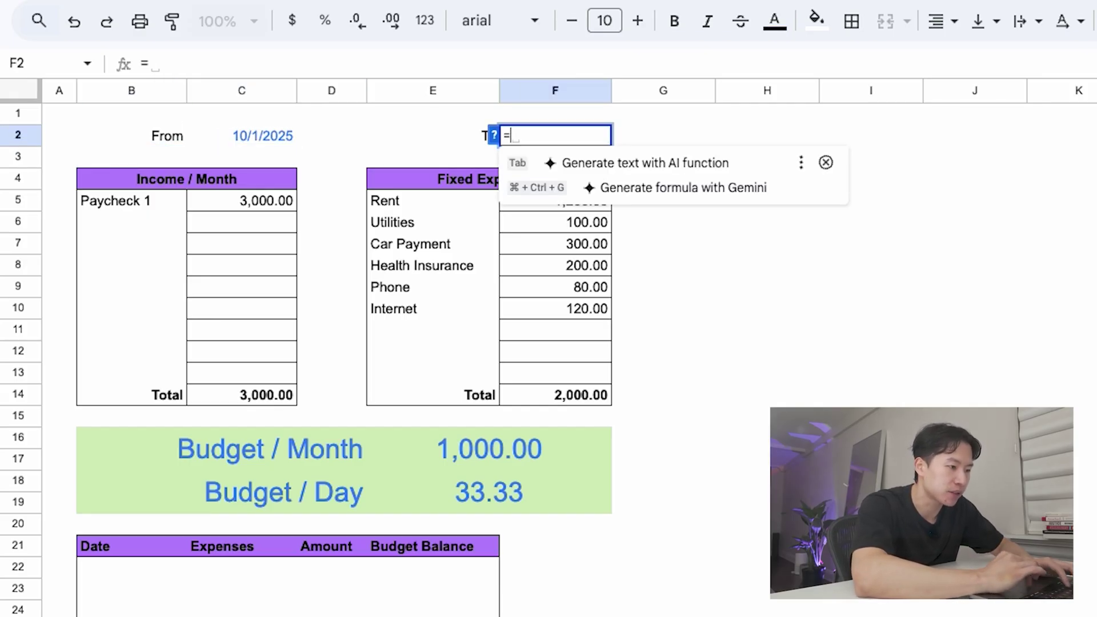
type("EOMONTH(")
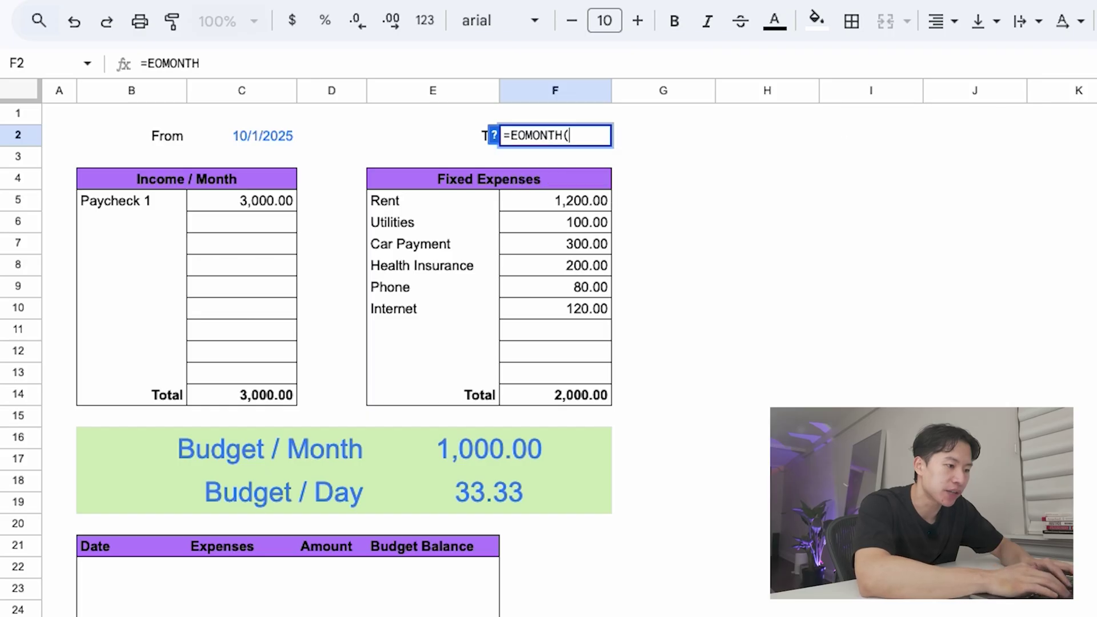
left_click(255, 136)
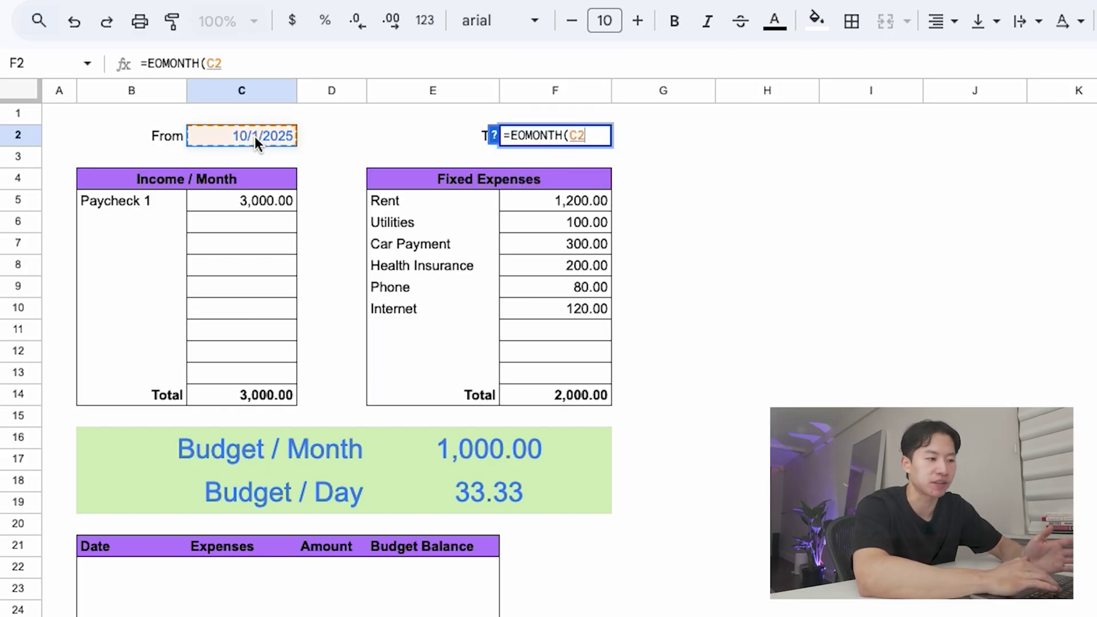
type(",0")
key("Return")
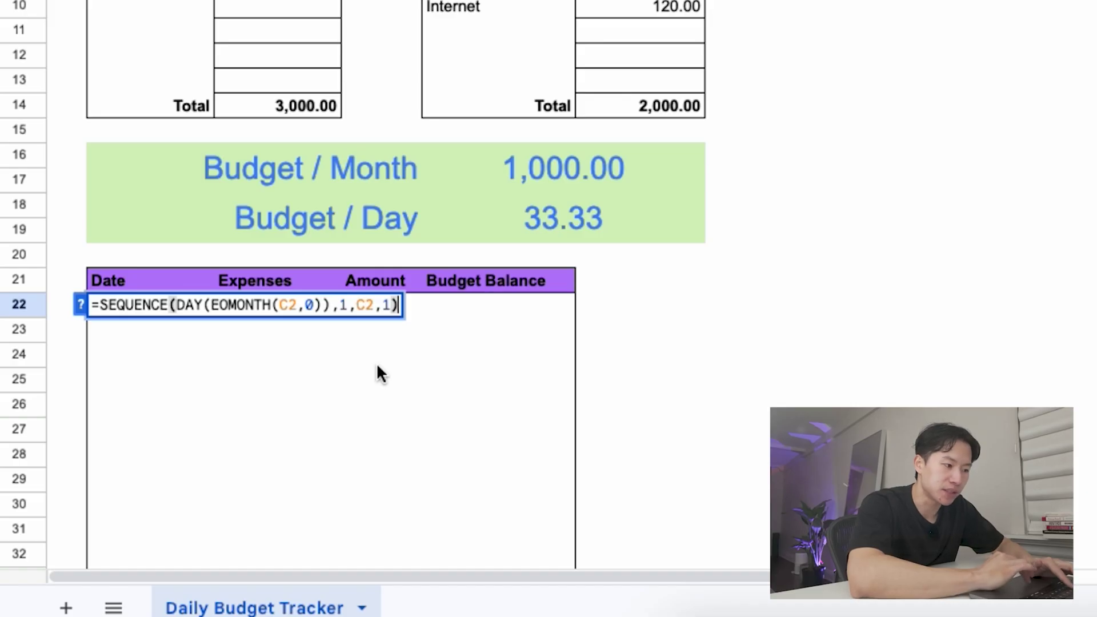
Commit =SEQUENCE(DAY(EOMONTH(C2,0)),1,C2,1) in B22 to list every October date
key("Return")
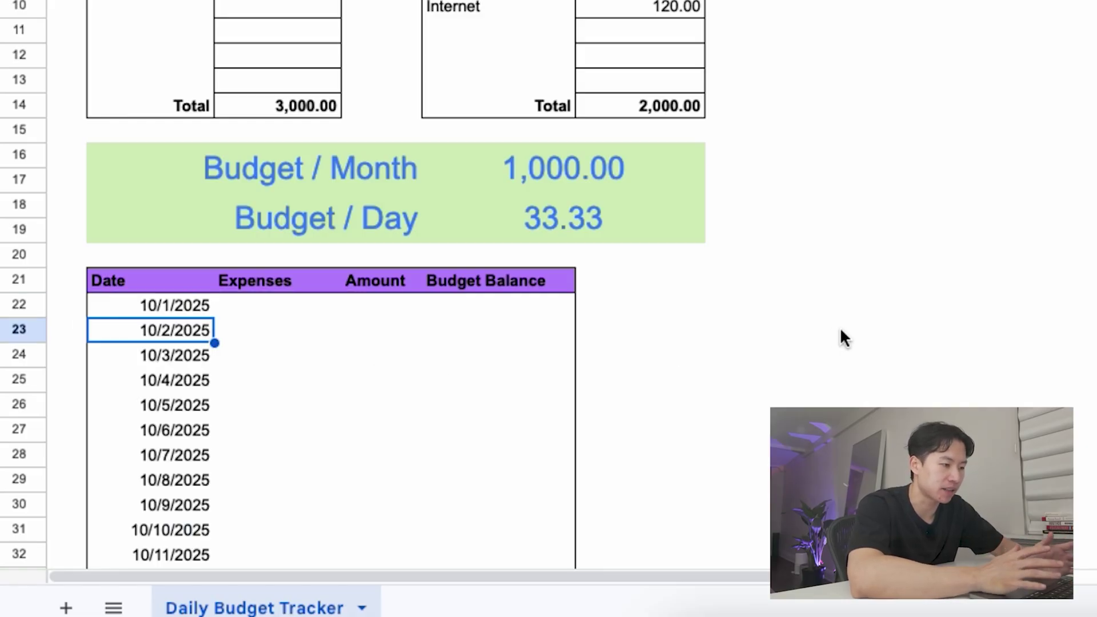
scroll(839, 336, "down", 7)
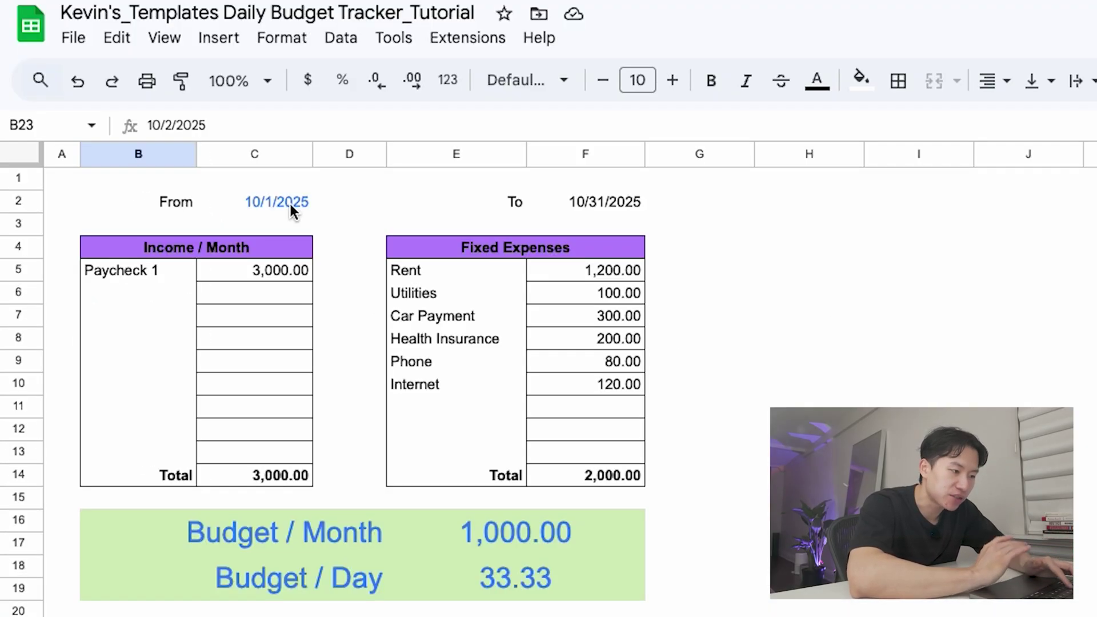
left_click(289, 209)
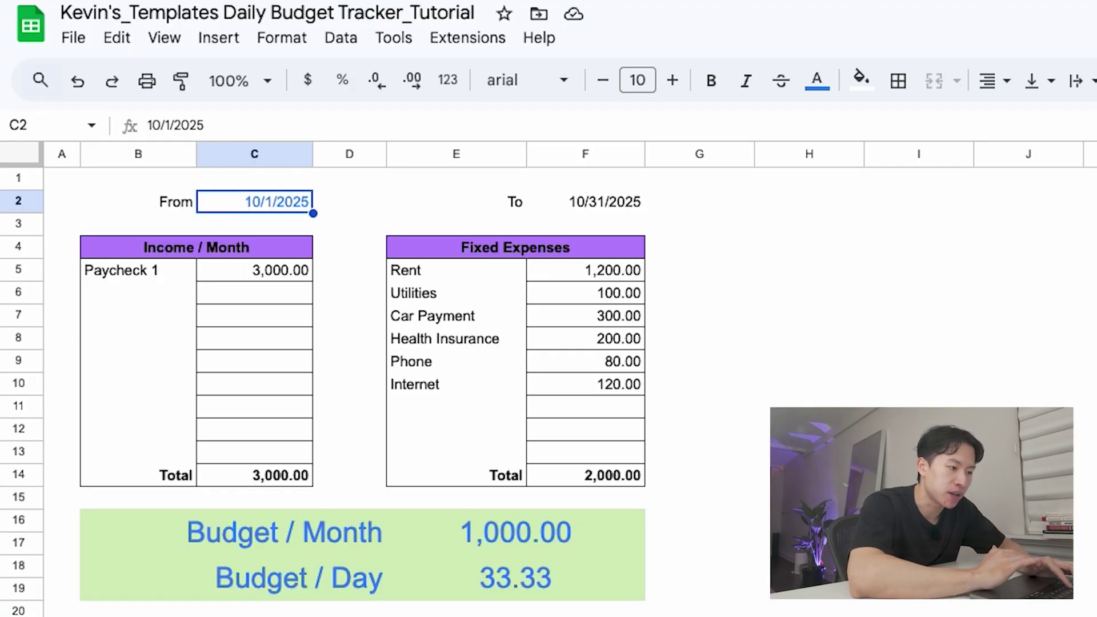
type("1")
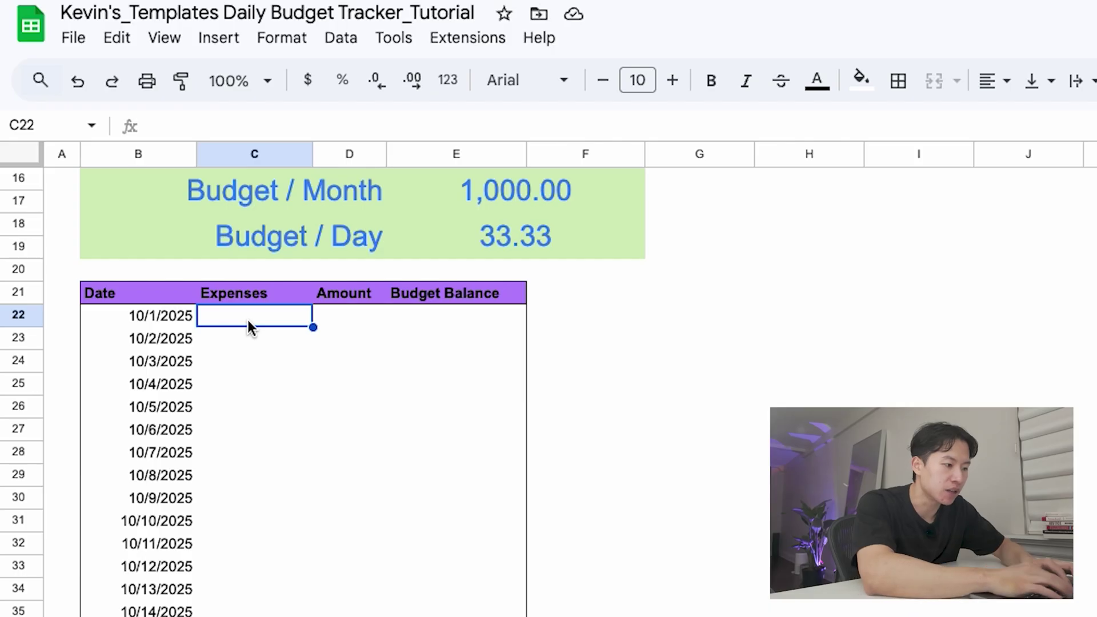
key("Tab")
key("Tab")
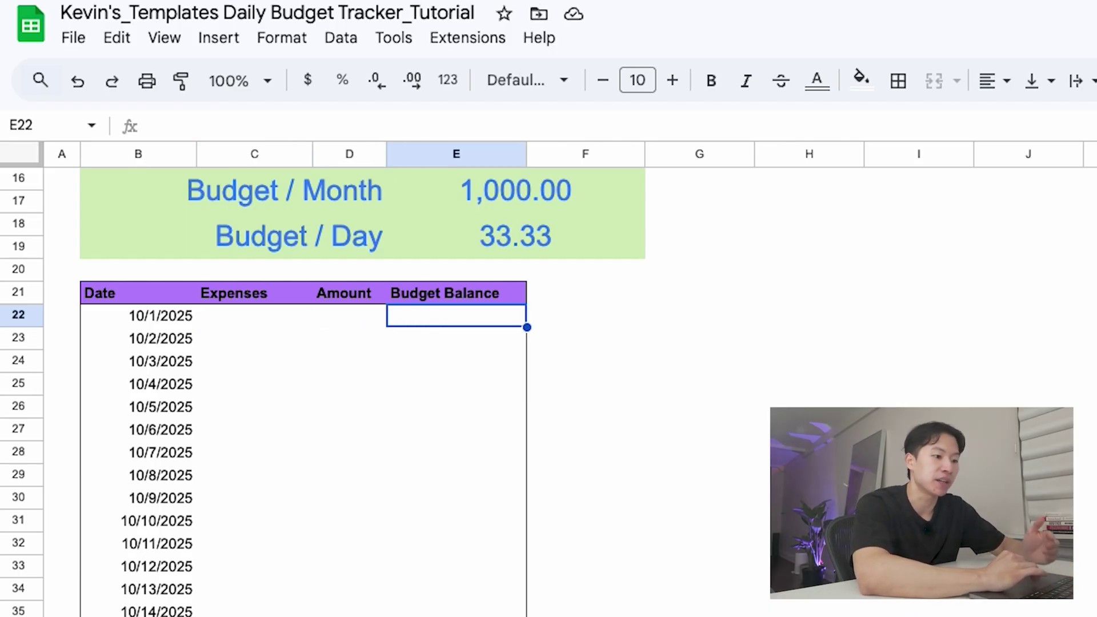
Create the running balance =$E$18-D23+E22 and fill it down the Budget Balance column
type("=")
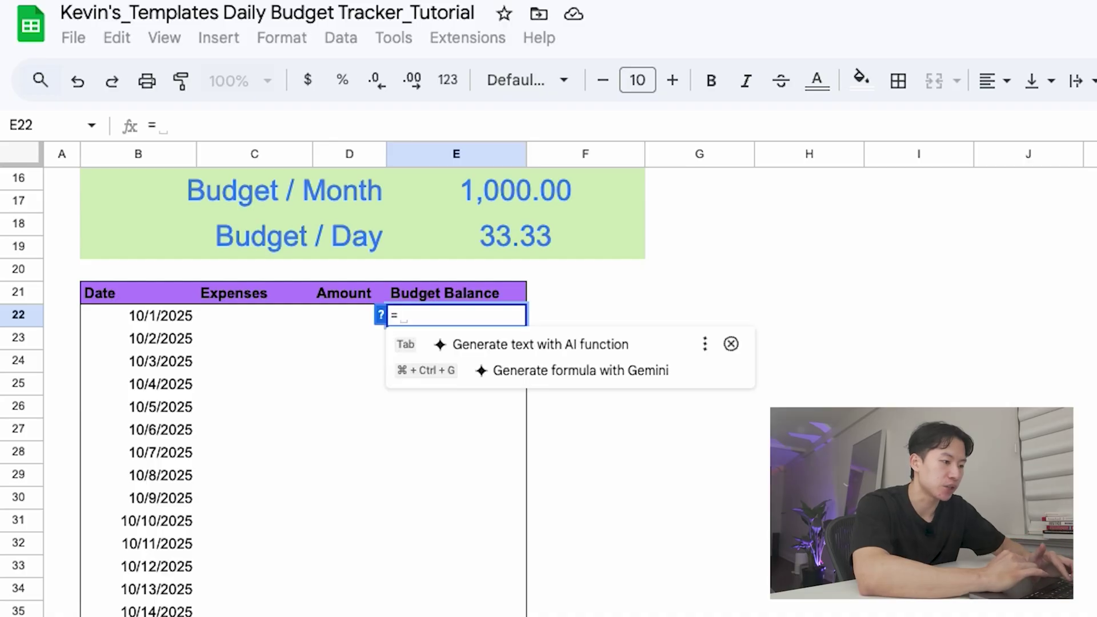
type("$E$18-")
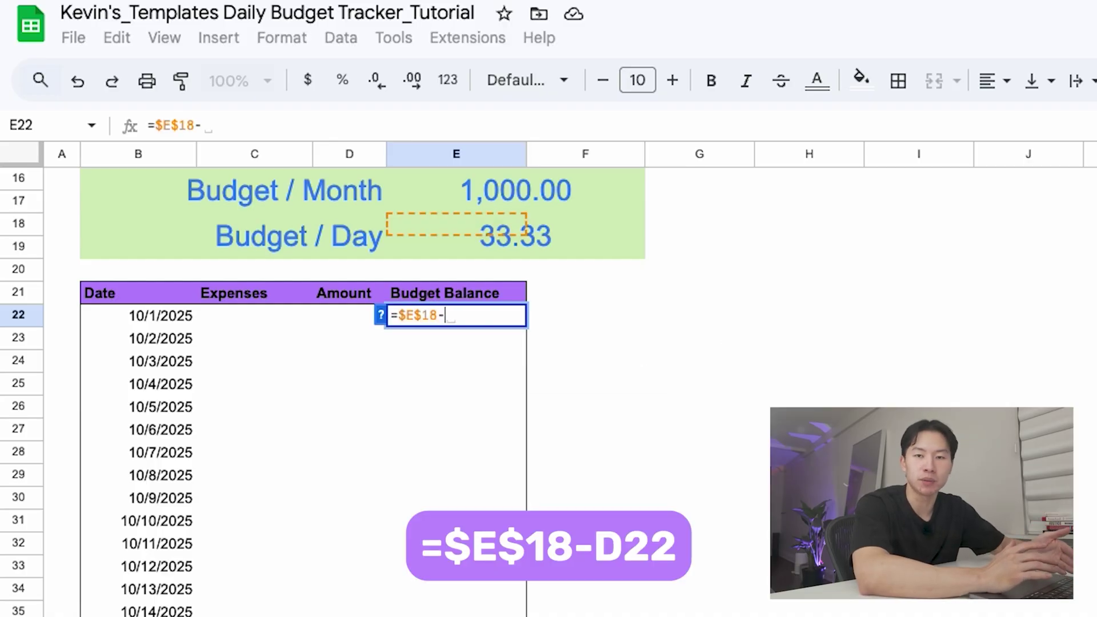
left_click(348, 314)
key("Return")
type("=")
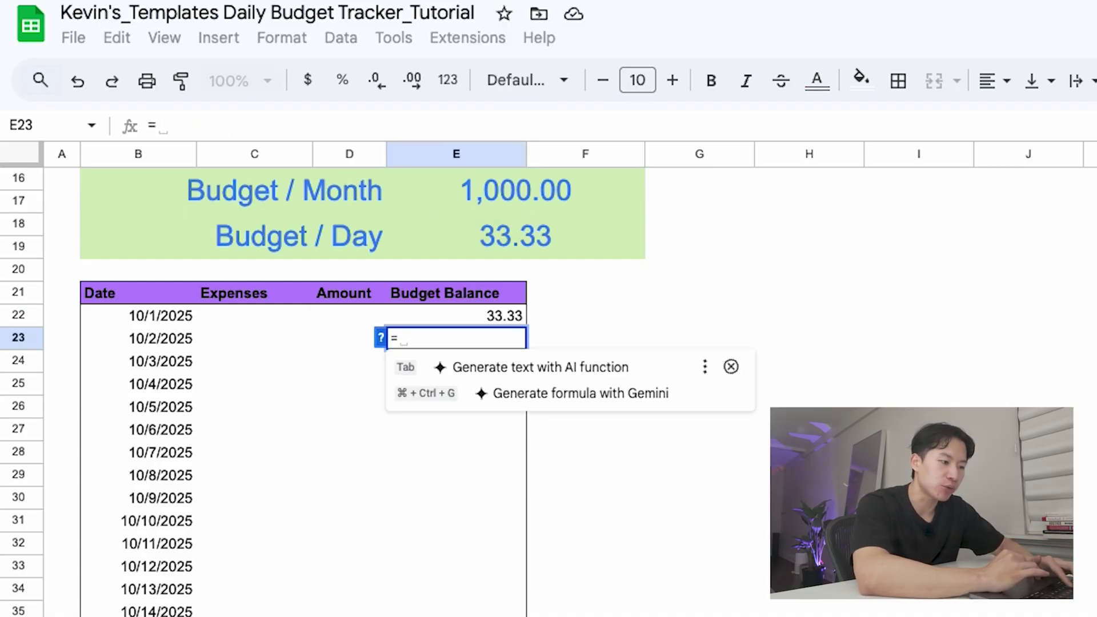
type("$E$18-D23+E22")
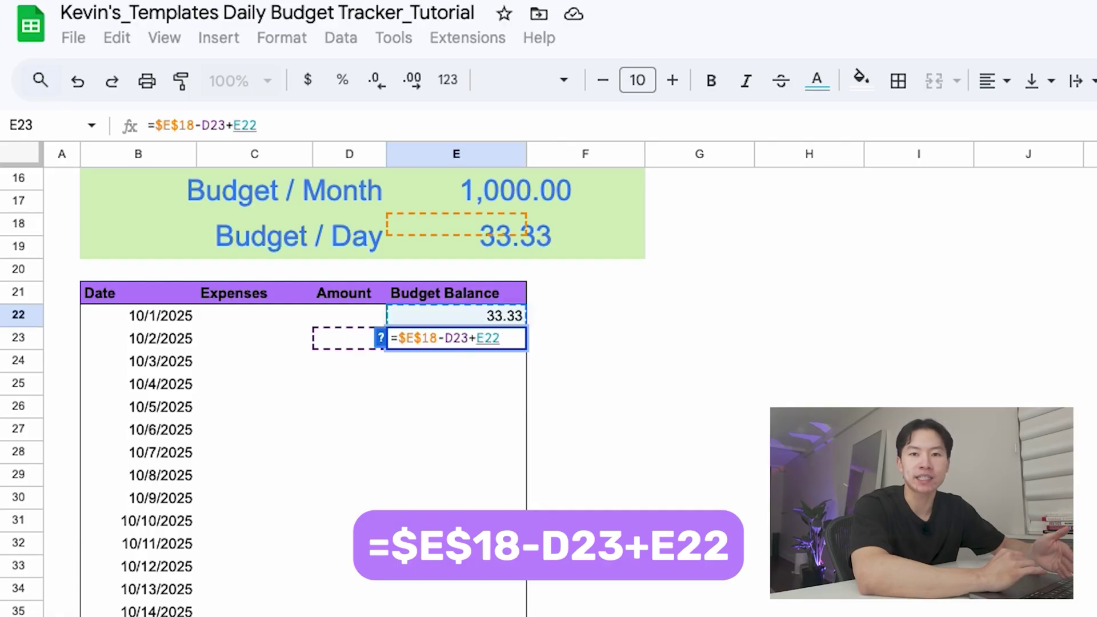
key("ctrl+Return")
scroll(365, 377, "down", 3)
key("ctrl+shift+Down")
key("ctrl+d")
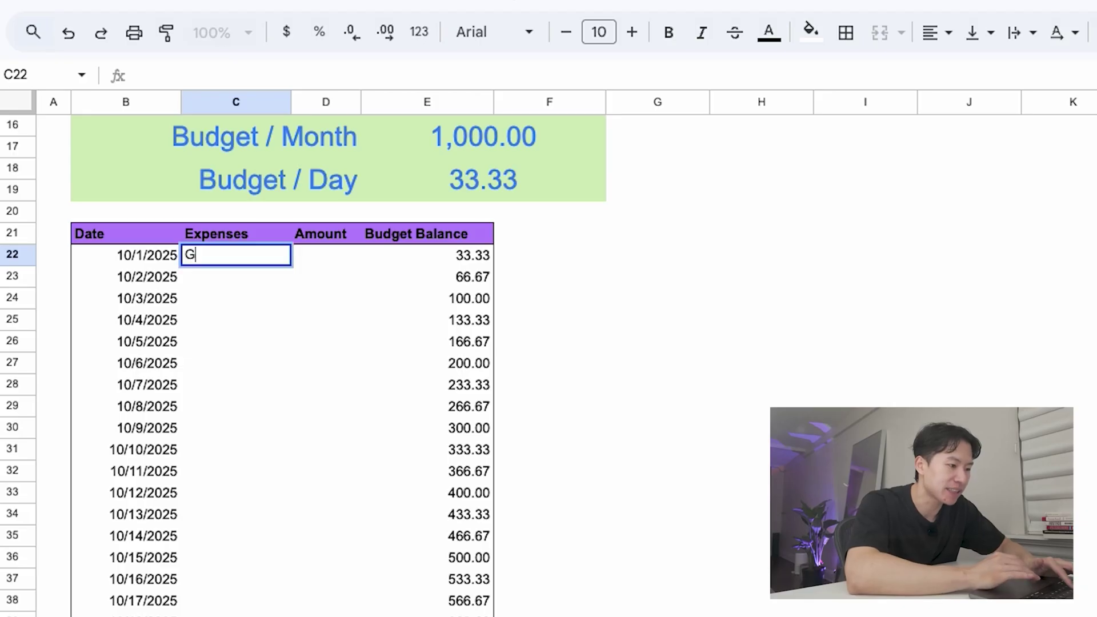
Log Gas for 20 and Groceries for 30 in the first two log rows
type("as")
key("Tab")
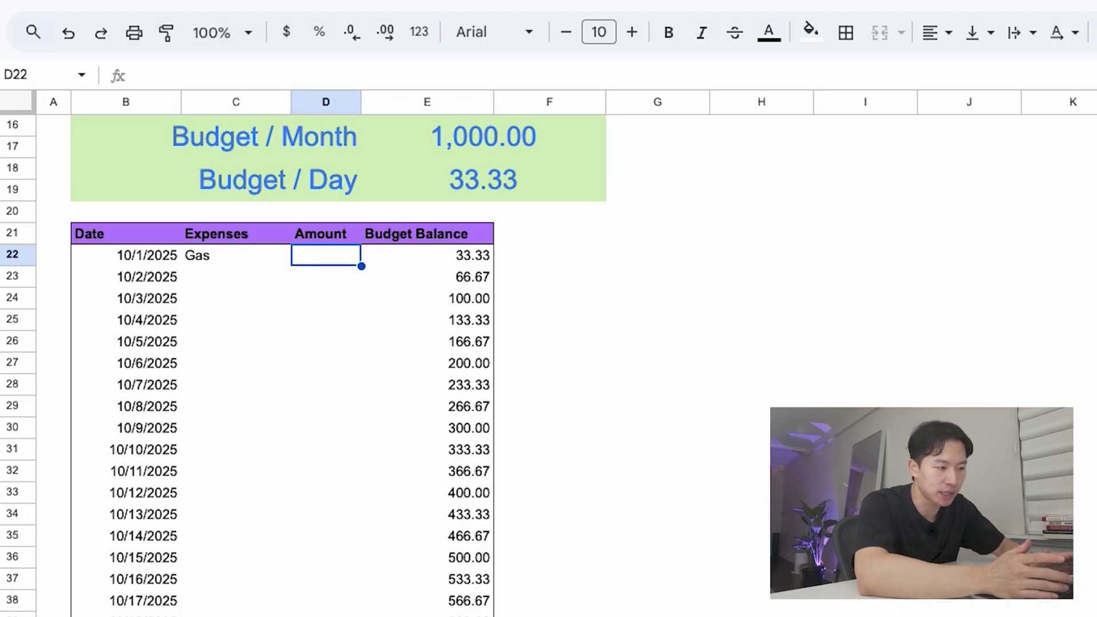
type("20")
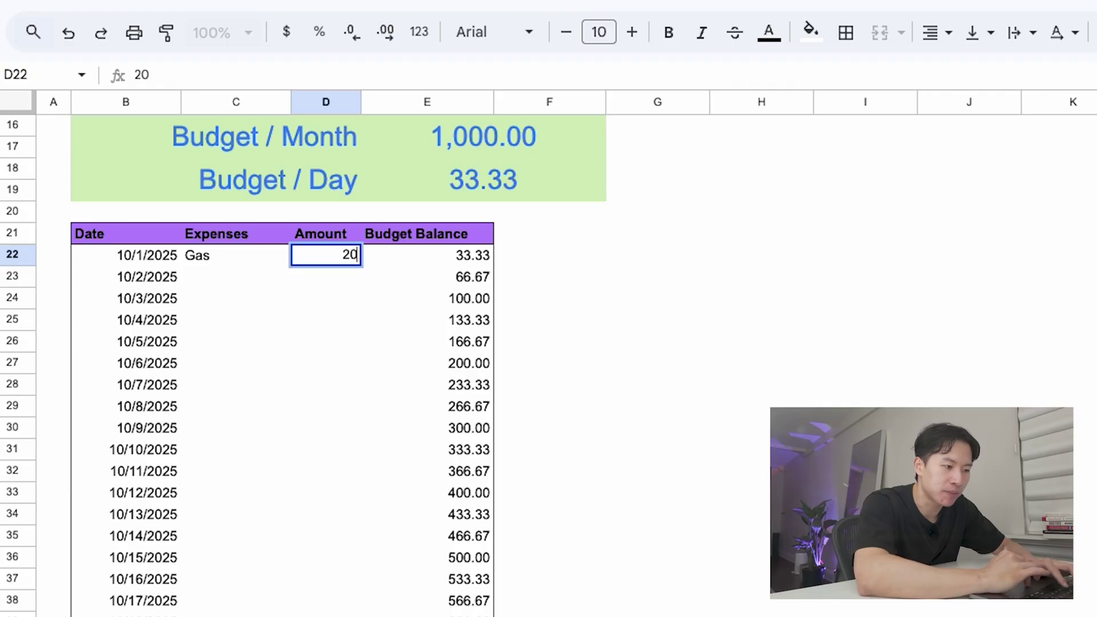
key("Return")
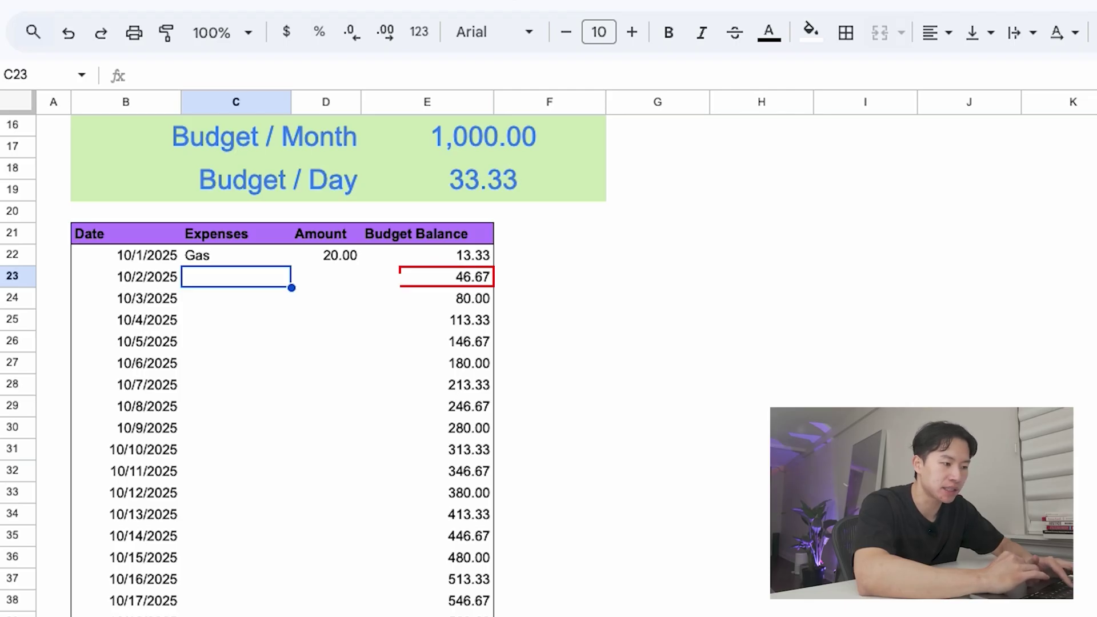
type("G")
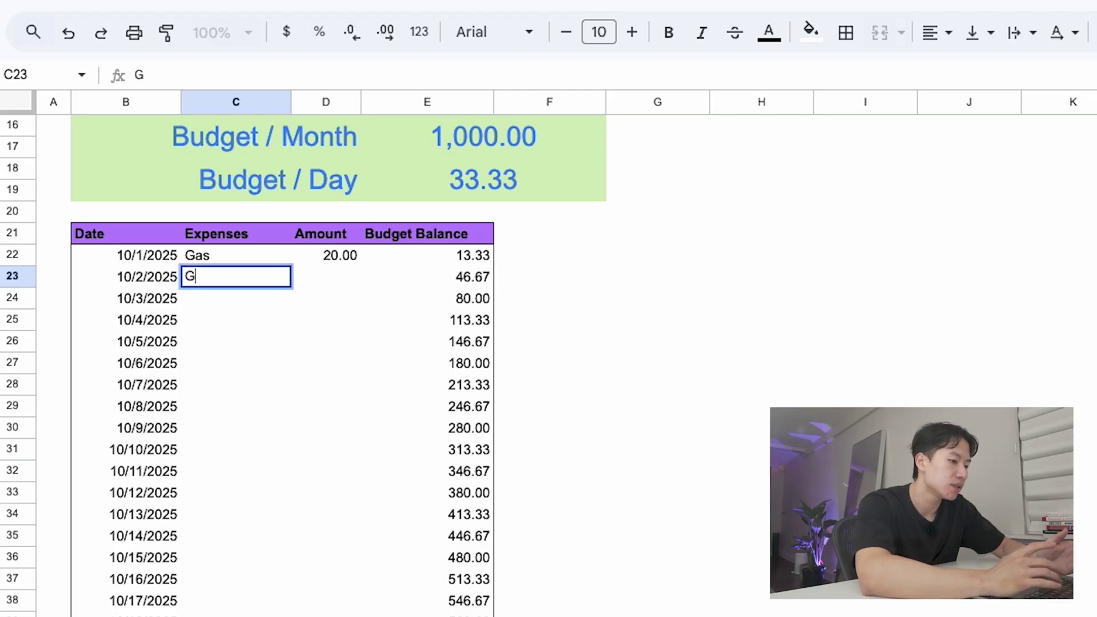
type("roceries")
key("Tab")
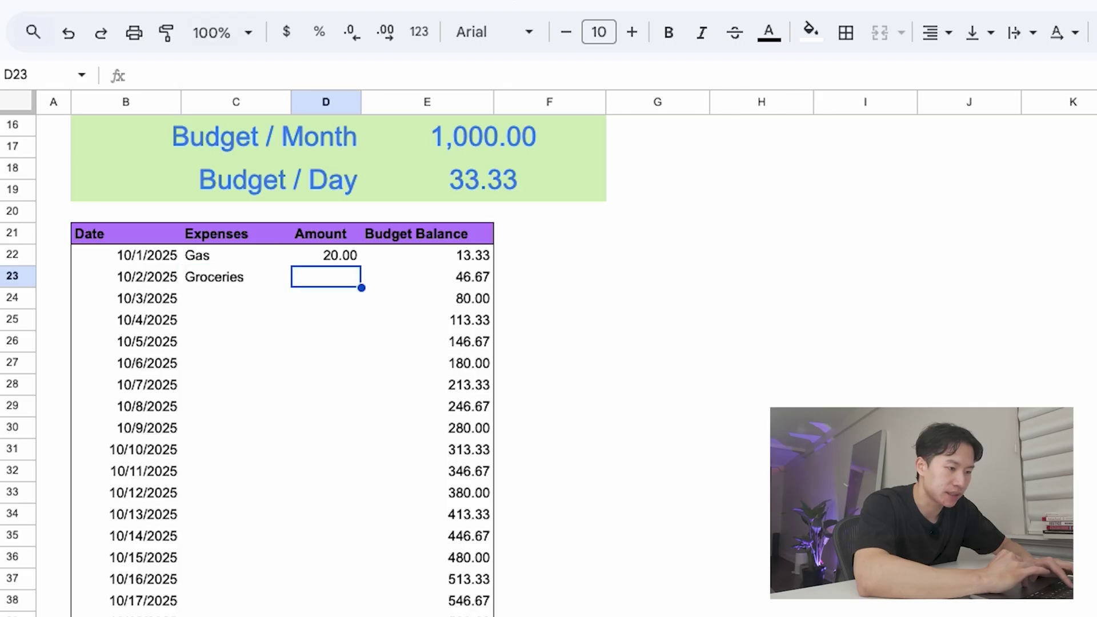
type("30")
key("Return")
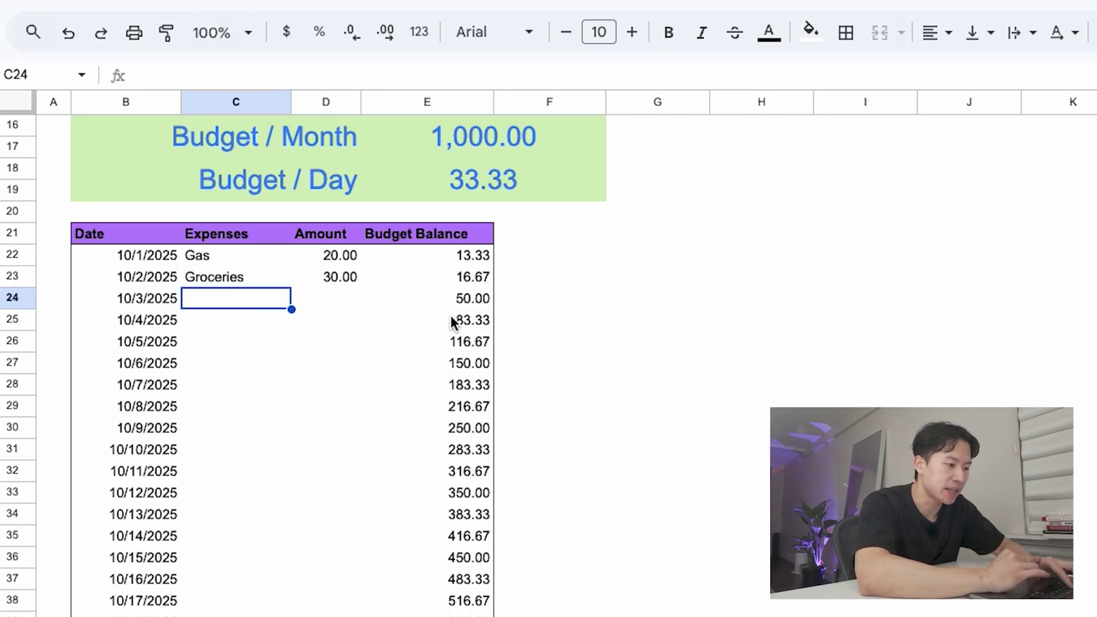
left_click(468, 307)
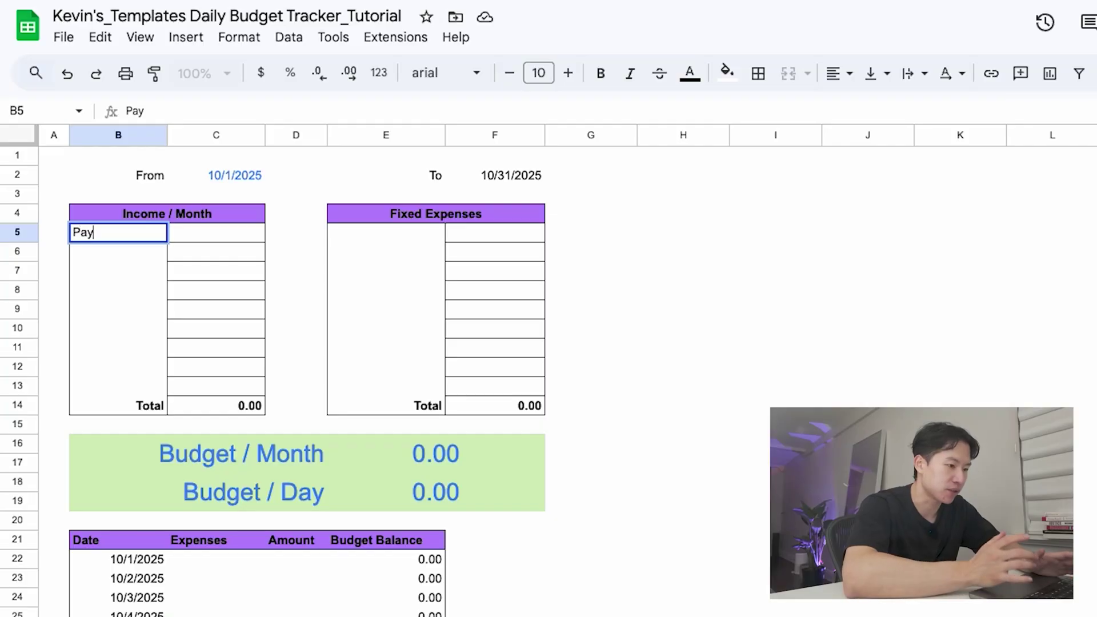
Enter Paycheck 1 and Paycheck 2 at 1200 each in the Income table
type("check 1")
key("Tab")
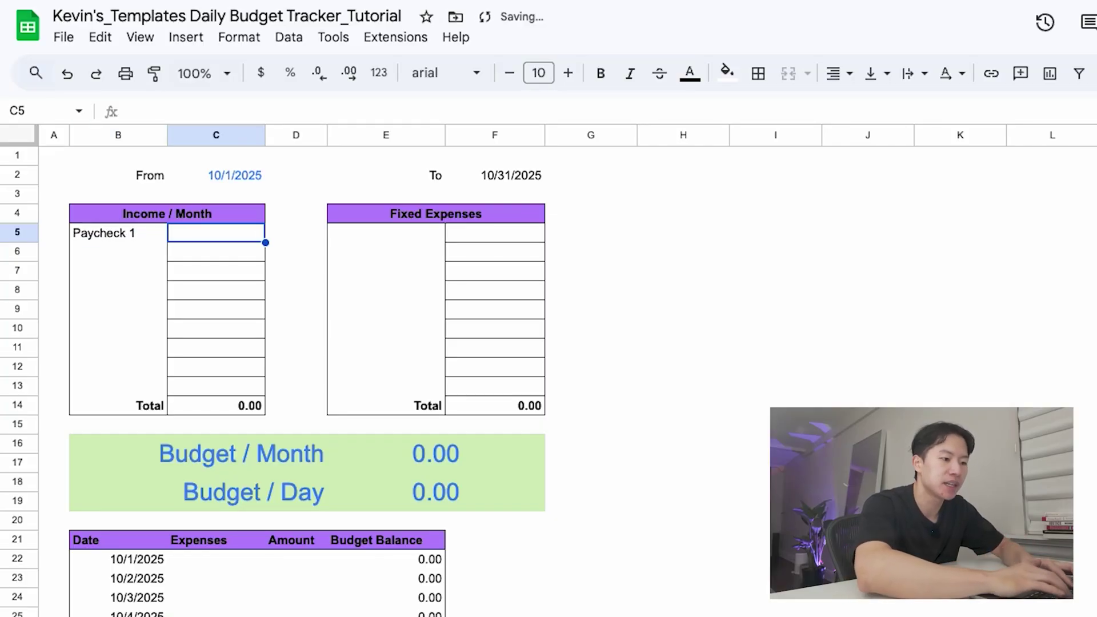
type("1200")
key("Return")
type("Paycheck 2")
key("Tab")
type("1200")
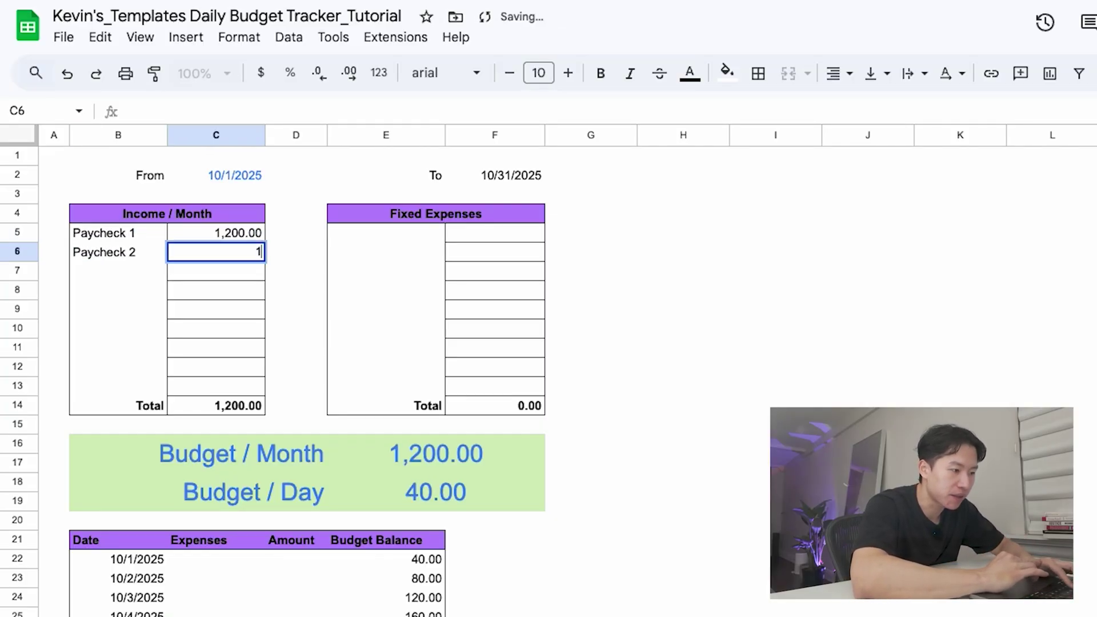
Add fixed expenses Rent 900 and Utilities 130
left_click(386, 233)
type("Rent")
key("Tab")
type("90")
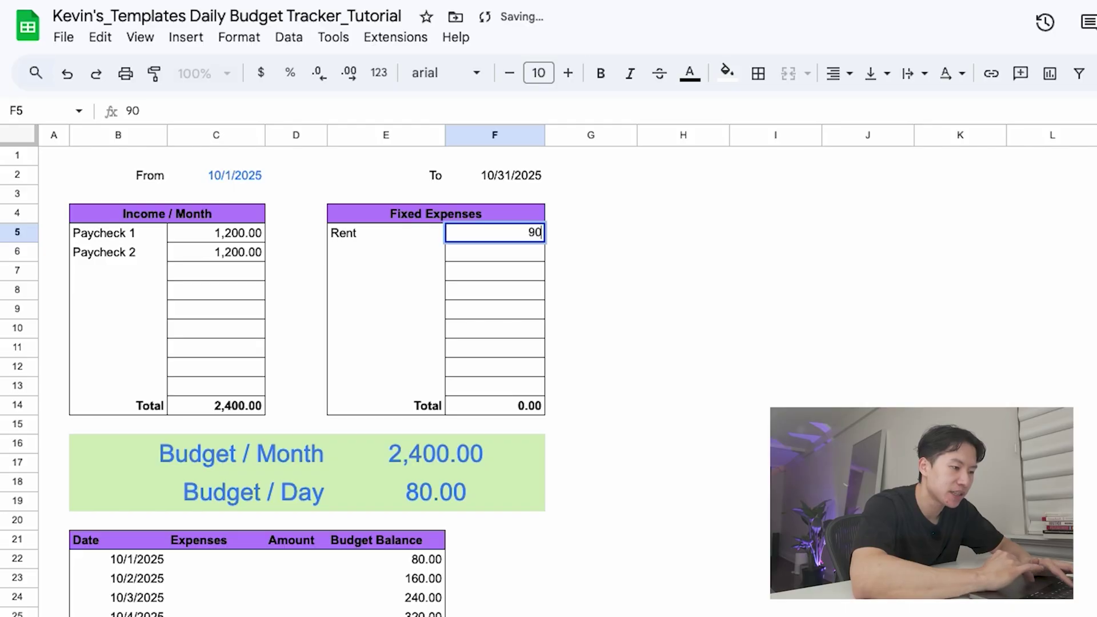
type("0")
key("Return")
type("Utilities")
key("Tab")
type("130")
key("Return")
Add fixed expenses Health Ins 60 and Gym 80
type("Health Insurance")
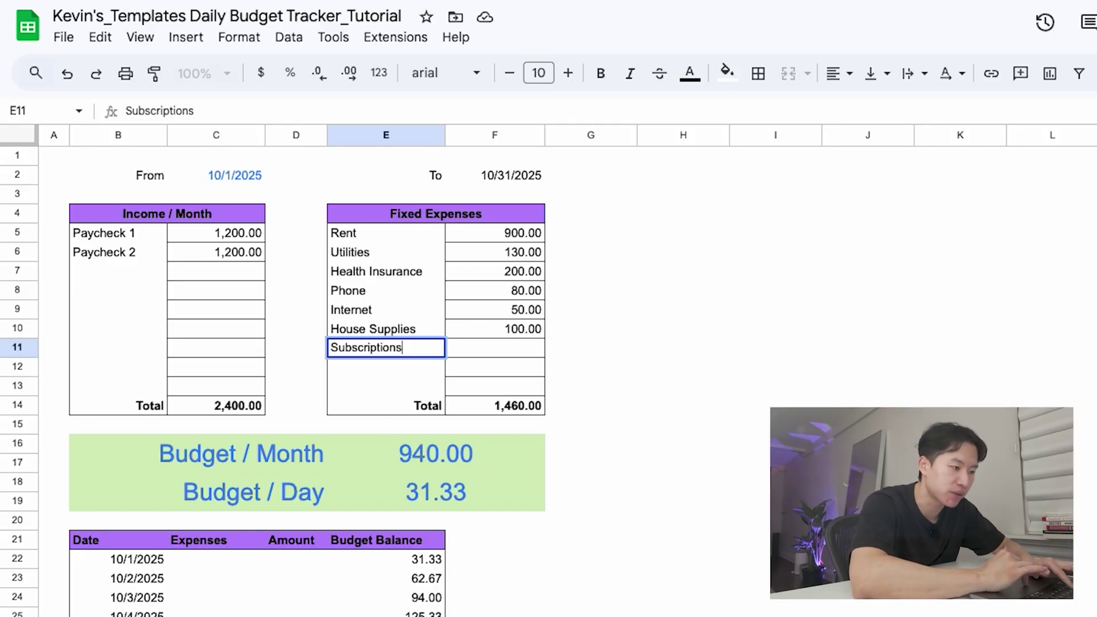
key("Tab")
type("60")
key("Return")
type("Gy")
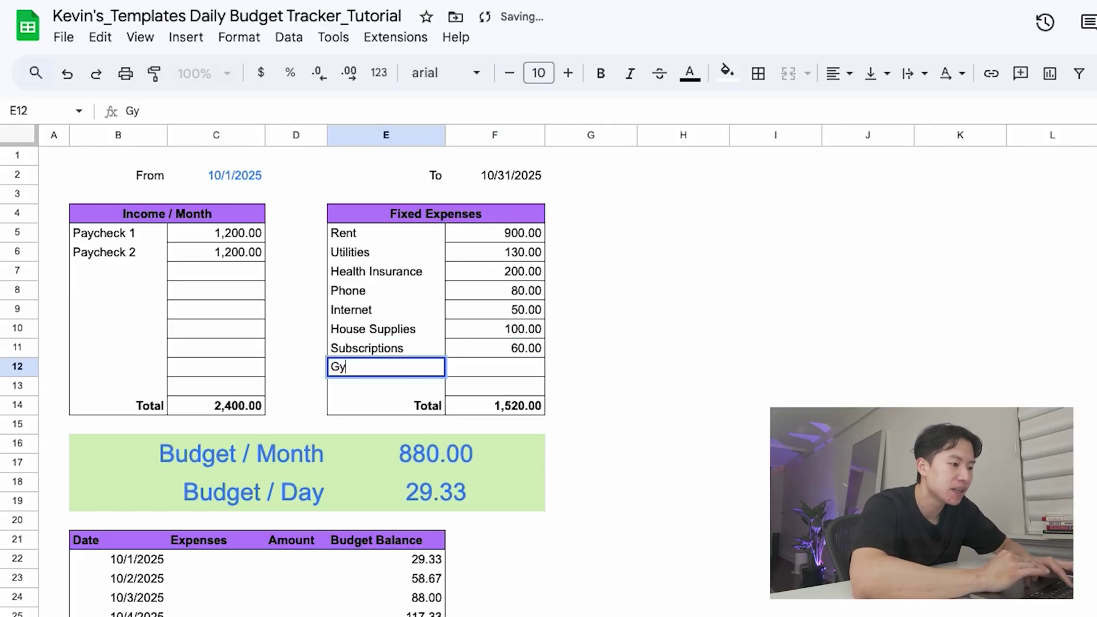
type("m")
key("Tab")
type("80")
left_click(682, 463)
Select both Total cells plus the Budget / Month and Budget / Day rows
left_click(252, 411)
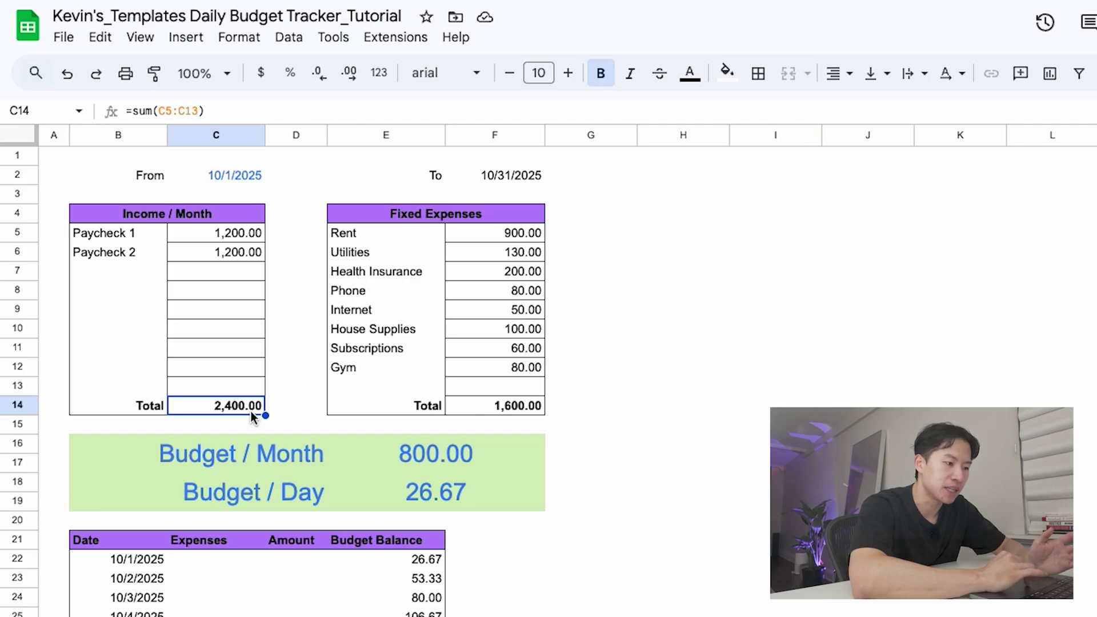
left_click(516, 412, "ctrl")
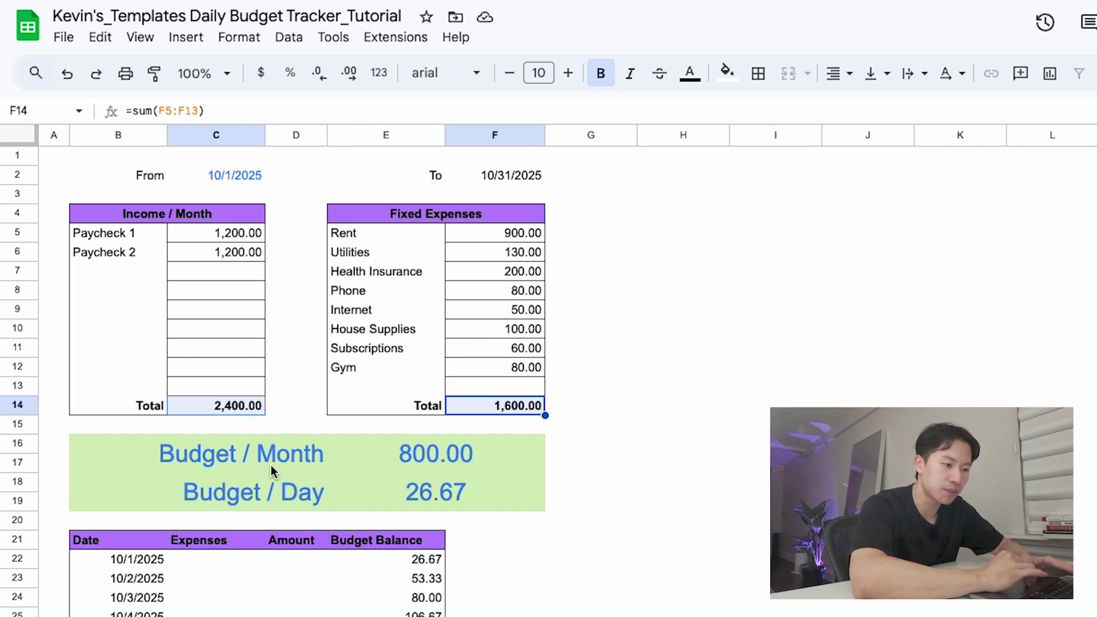
left_click_drag(271, 464, 445, 463)
left_click_drag(285, 506, 485, 503)
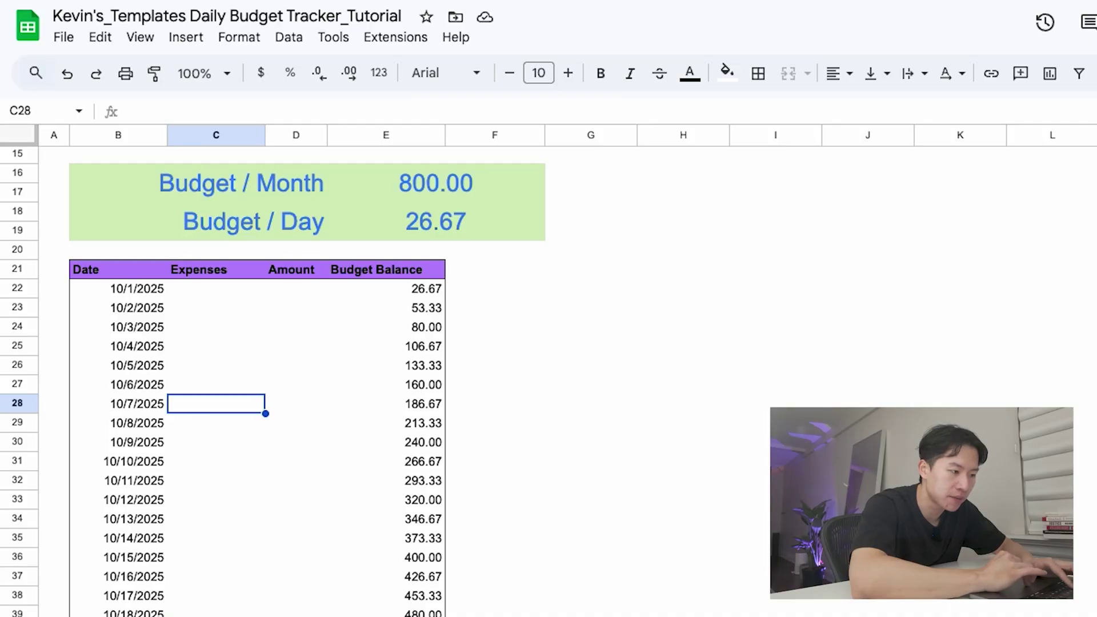
Log Groceries for 150 on 10/7/2025 and again on 10/14/2025
type("ies")
key("Tab")
type("1")
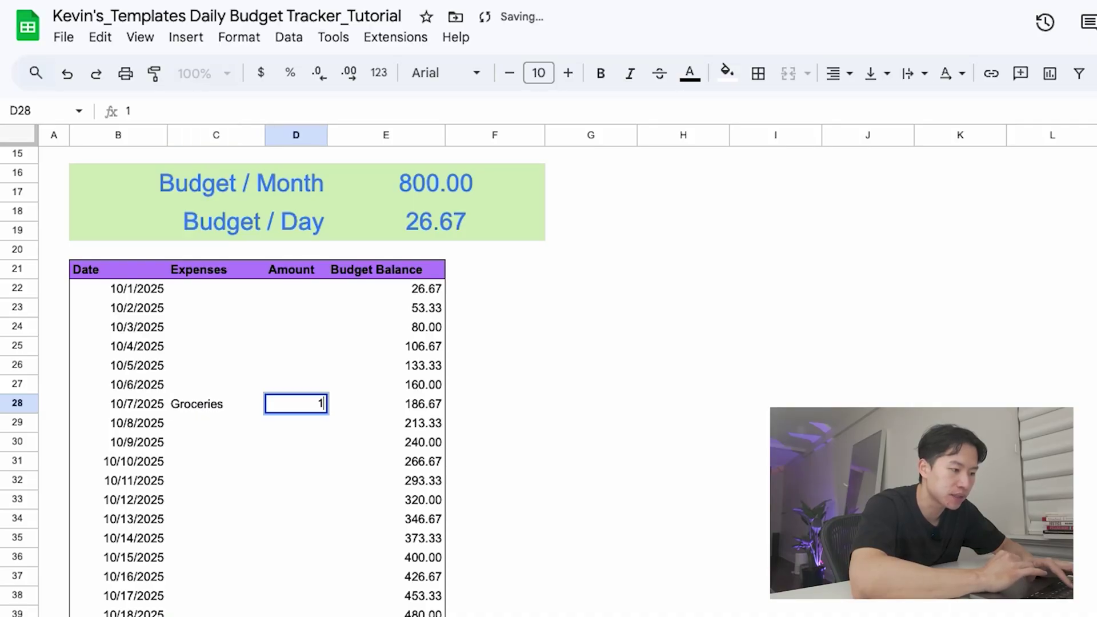
type("50")
key("Return")
left_click(217, 544)
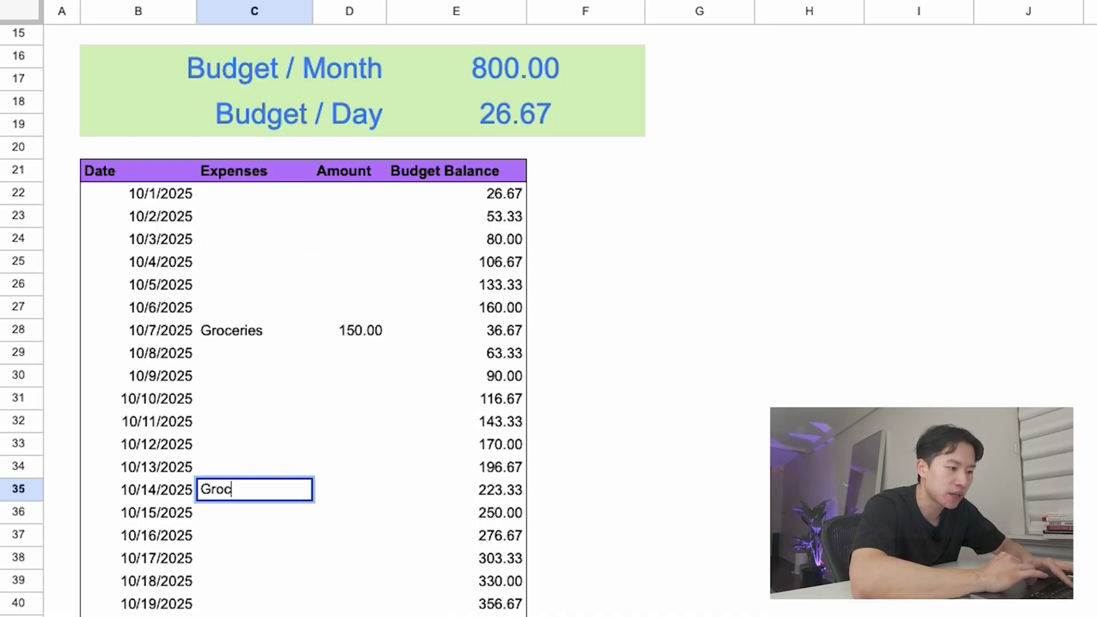
type("Groceries")
key("Tab")
type("150")
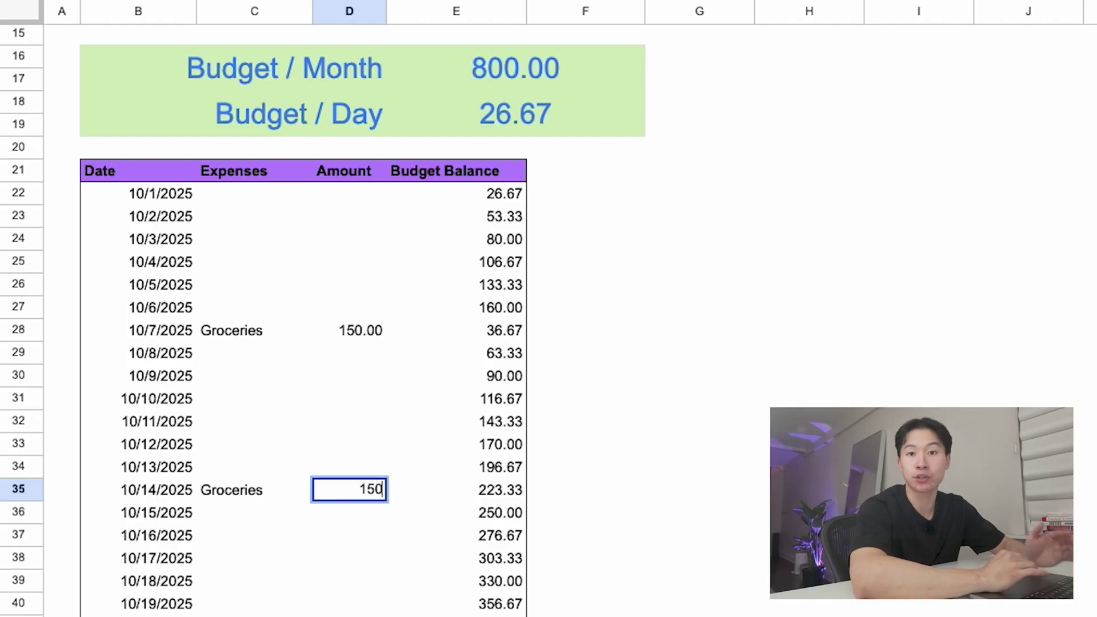
key("Return")
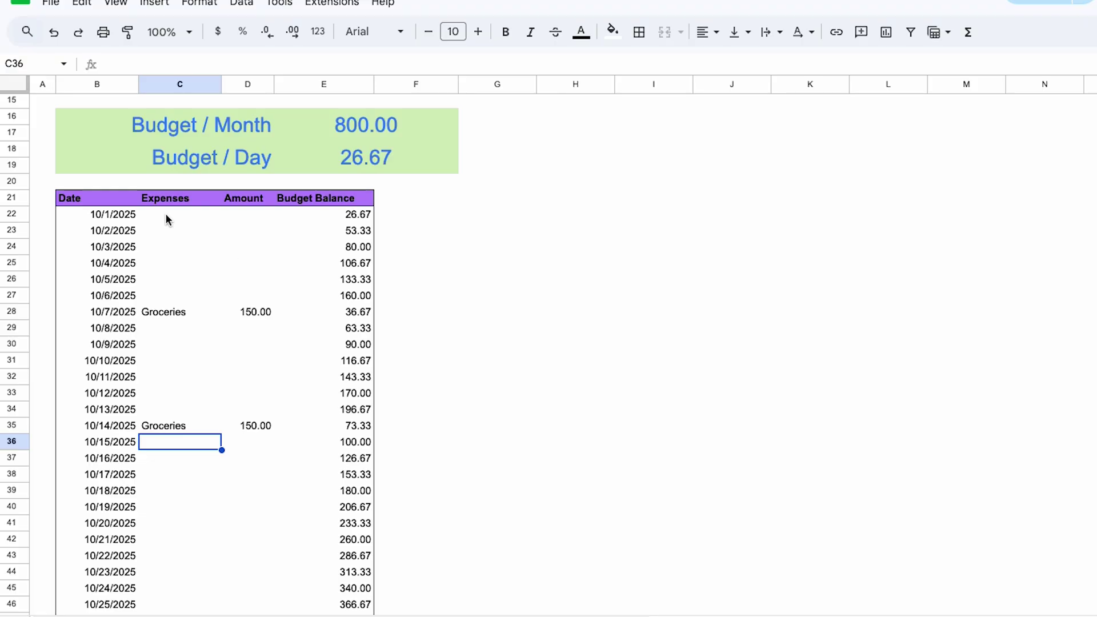
Select the empty day ranges 10/1–10/6, 10/8–10/13 and 10/15 onward
left_click_drag(164, 213, 358, 295)
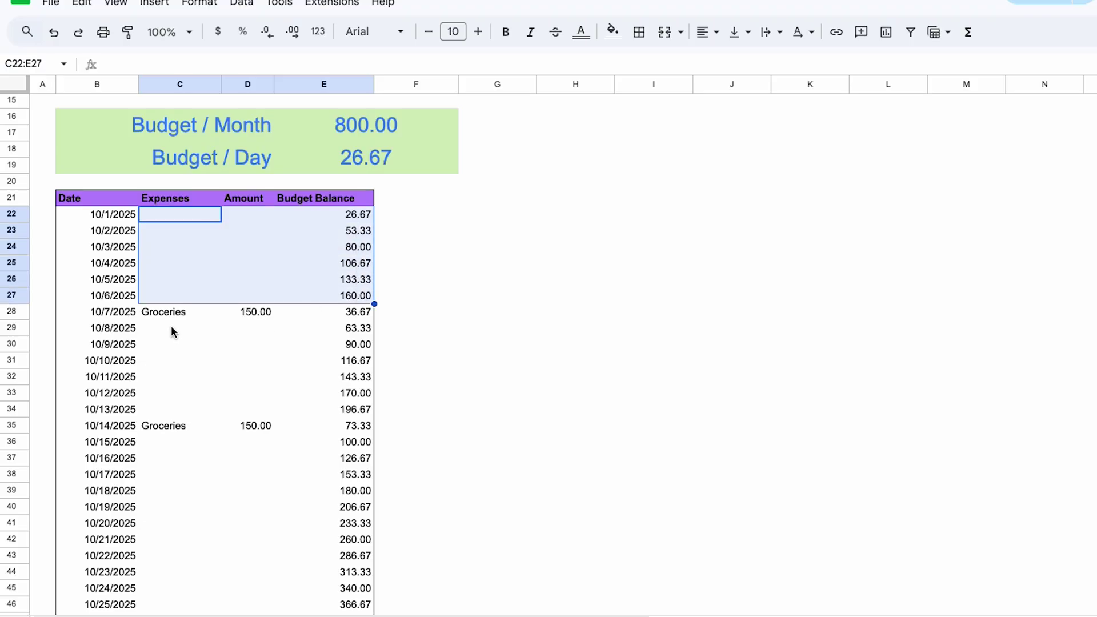
left_click_drag(173, 331, 361, 411)
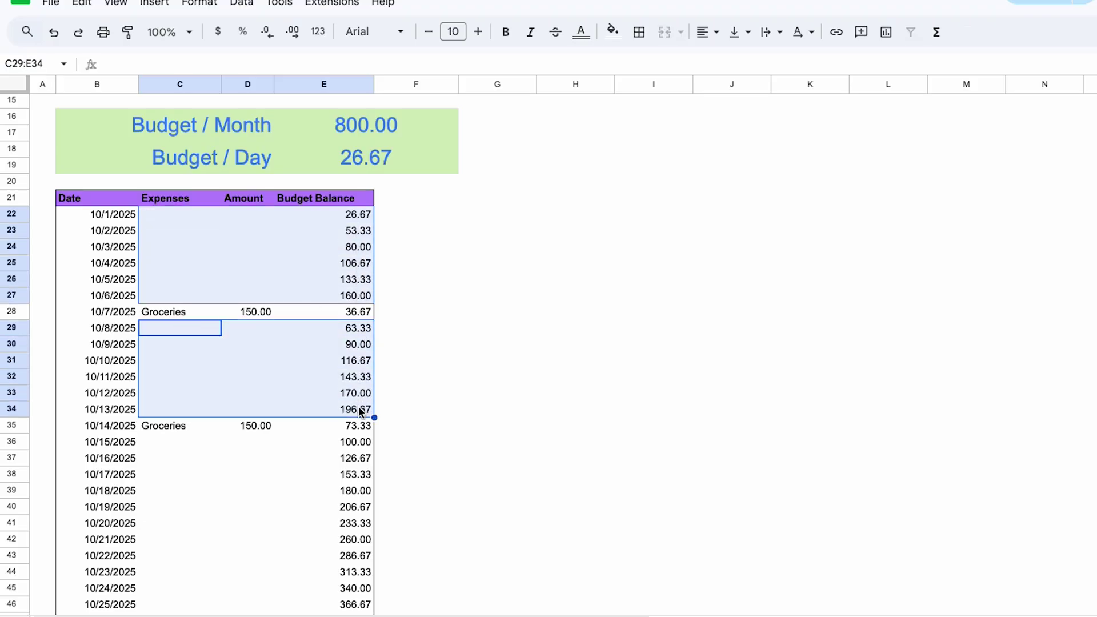
scroll(361, 412, "down", 3)
left_click_drag(166, 285, 337, 313)
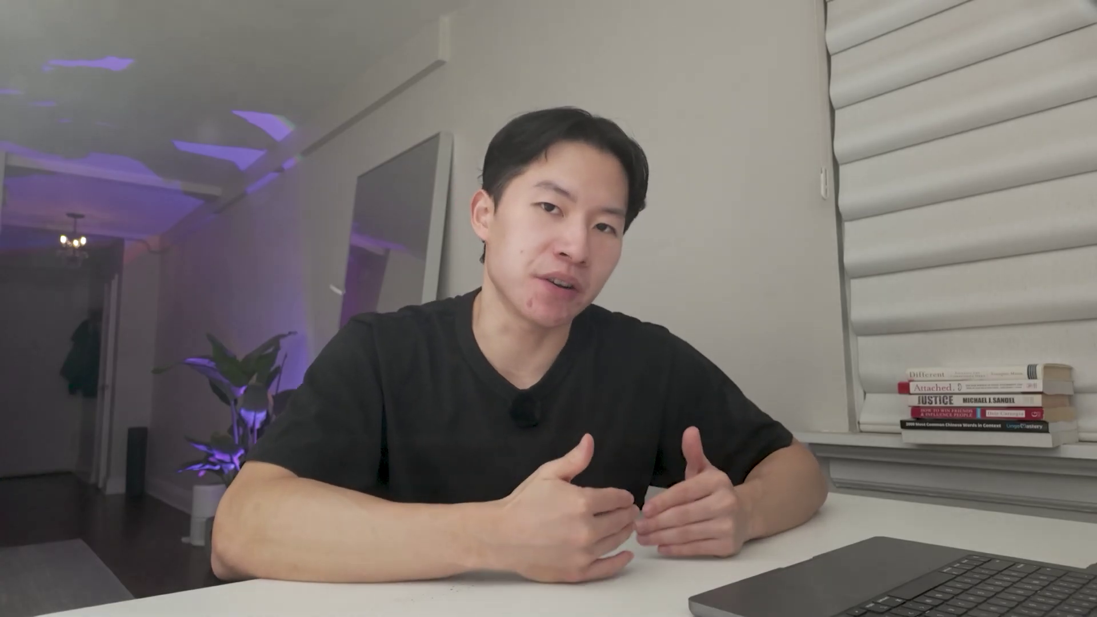